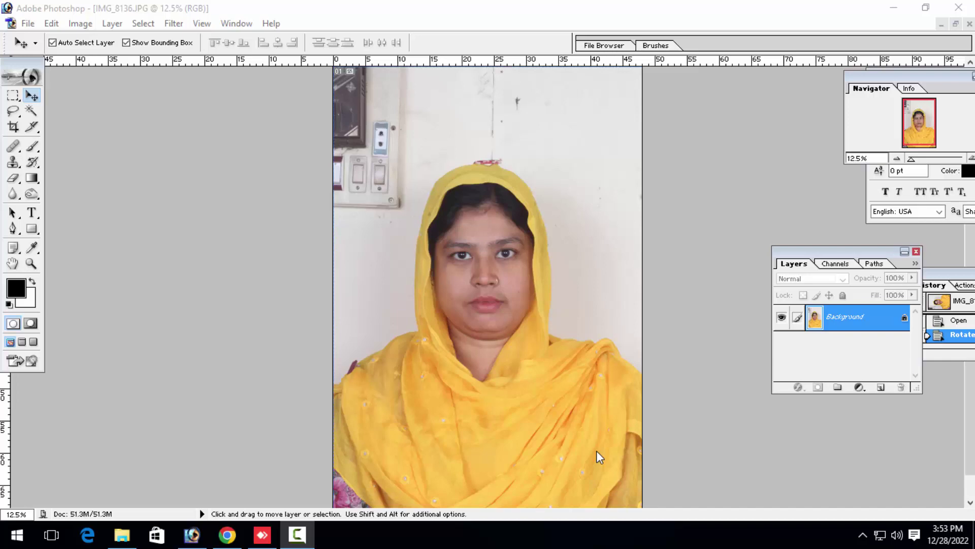
Step: Duplicate IMG_8136 and maximize the copy's window at 12.5% zoom
{"action": "key", "text": "ctrl+minus"}
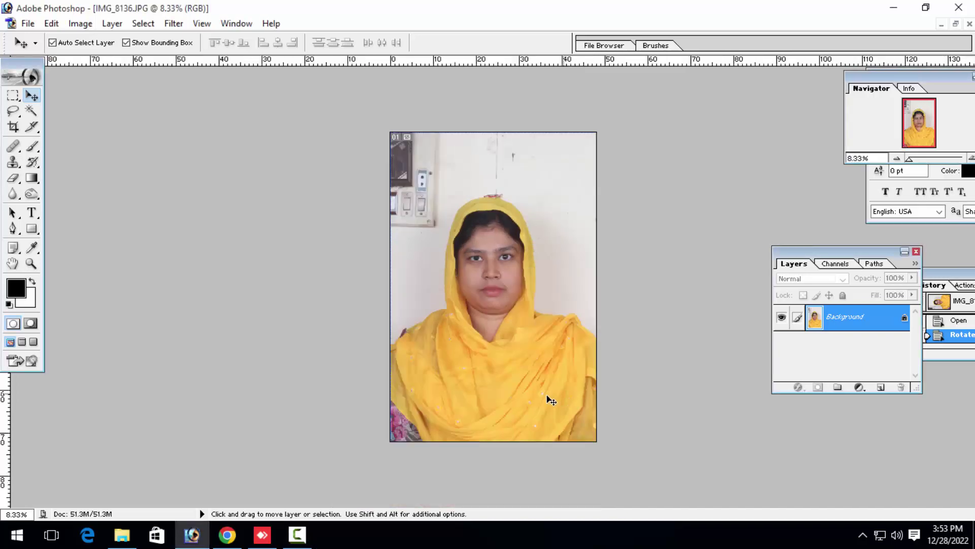
{"action": "key", "text": "f"}
{"action": "key", "text": "f"}
{"action": "right_click", "coordinate": [226, 75]}
{"action": "left_click", "coordinate": [234, 79]}
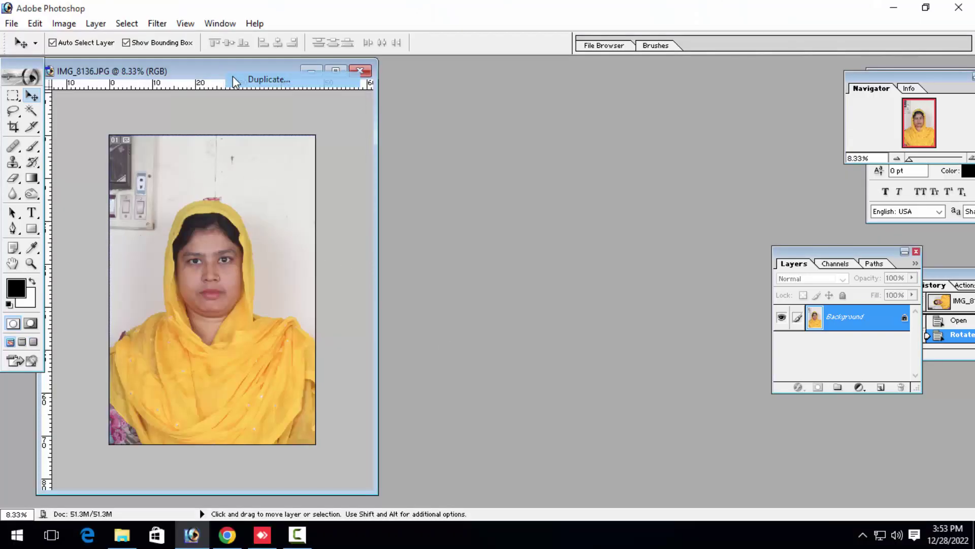
{"action": "key", "text": "Return"}
{"action": "left_click", "coordinate": [226, 112]}
{"action": "key", "text": "ctrl+plus"}
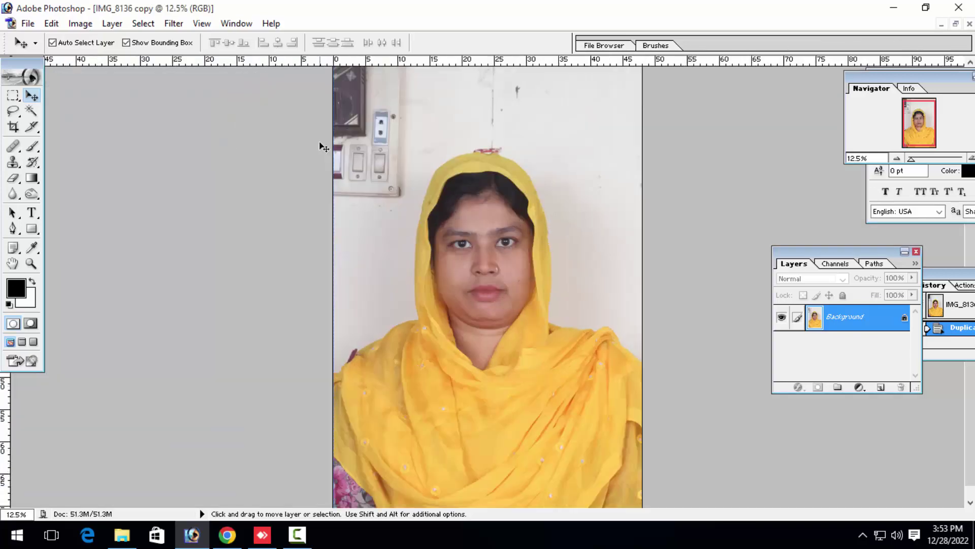
{"action": "key", "text": "ctrl+plus"}
{"action": "key", "text": "ctrl+minus"}
Step: Crop the copy to the 39 × 49 mm passport preset around head and shoulders
{"action": "key", "text": "c"}
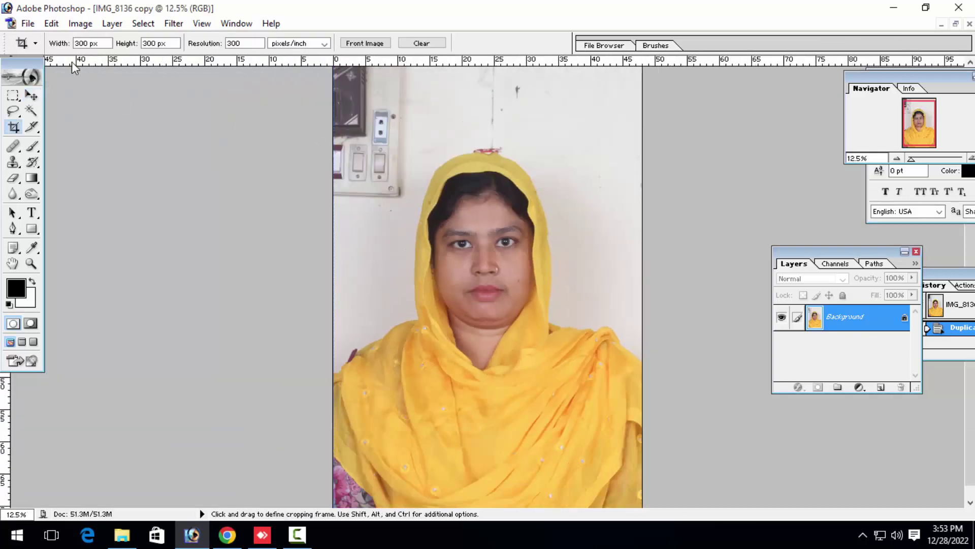
{"action": "left_click", "coordinate": [35, 44]}
{"action": "left_click", "coordinate": [69, 123]}
{"action": "left_click_drag", "start_coordinate": [605, 430], "coordinate": [620, 452]}
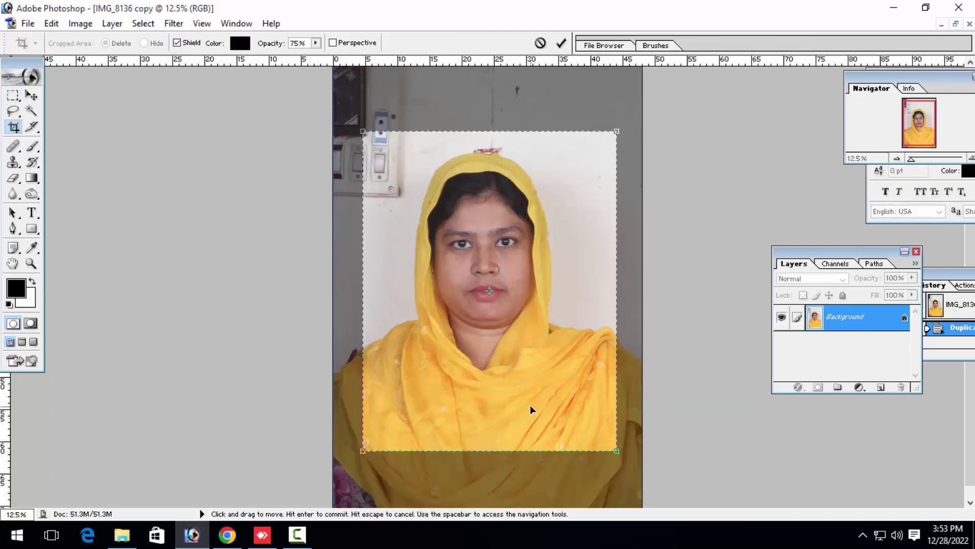
{"action": "key", "text": "Return"}
{"action": "key", "text": "ctrl+plus"}
{"action": "key", "text": "ctrl+plus"}
{"action": "key", "text": "ctrl+plus"}
{"action": "key", "text": "ctrl+plus"}
{"action": "key", "text": "ctrl+plus"}
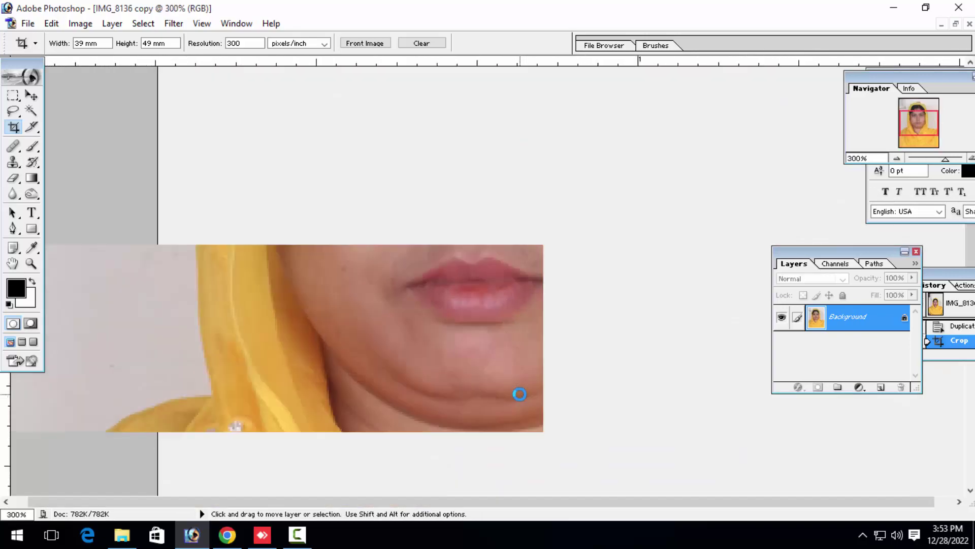
{"action": "key", "text": "ctrl+plus"}
{"action": "key", "text": "ctrl+minus"}
{"action": "key", "text": "ctrl+minus"}
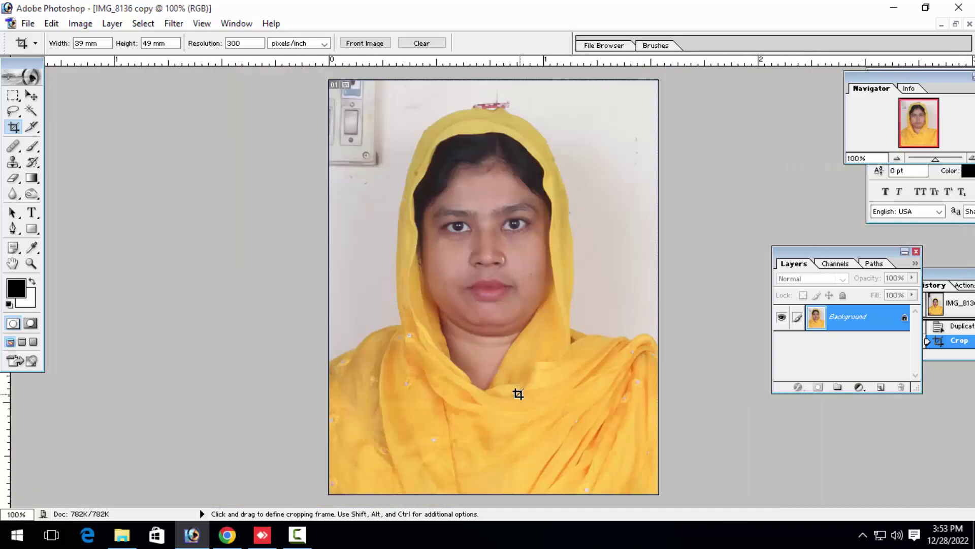
Step: Select the wall behind the woman using Magic Wand plus Rectangular Marquee additions
{"action": "key", "text": "w"}
{"action": "left_click", "coordinate": [371, 283]}
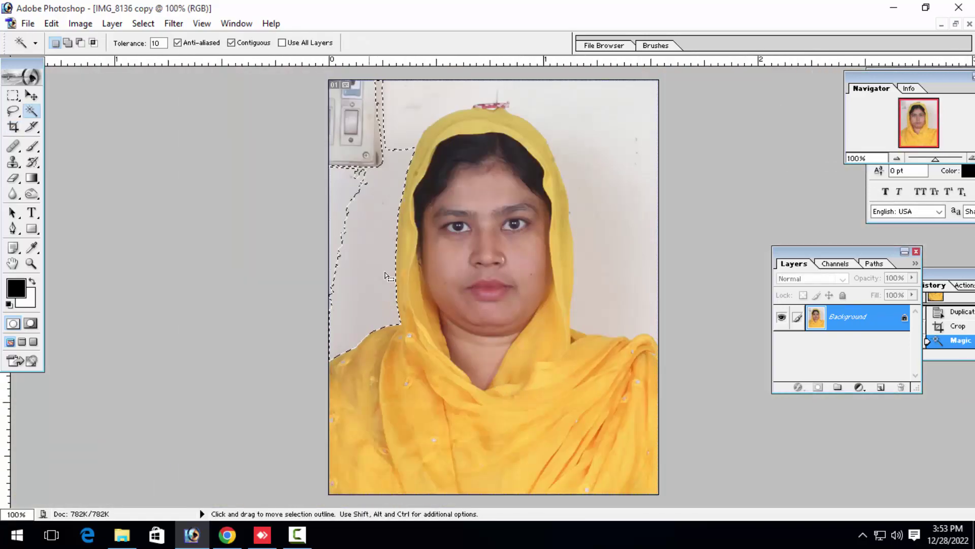
{"action": "left_click", "coordinate": [409, 131], "text": "shift"}
{"action": "left_click", "coordinate": [607, 163]}
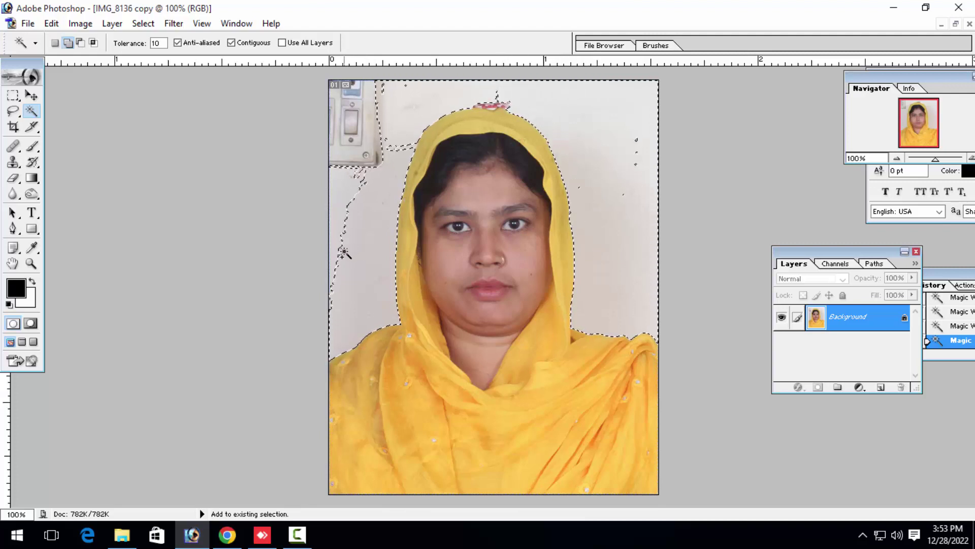
{"action": "left_click", "coordinate": [368, 240]}
{"action": "key", "text": "m"}
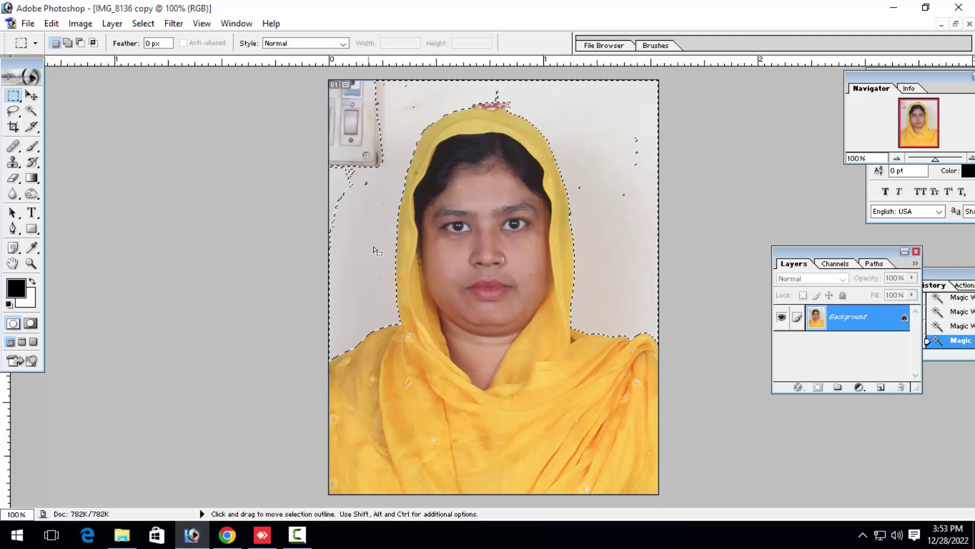
{"action": "left_click_drag", "start_coordinate": [379, 233], "coordinate": [331, 139]}
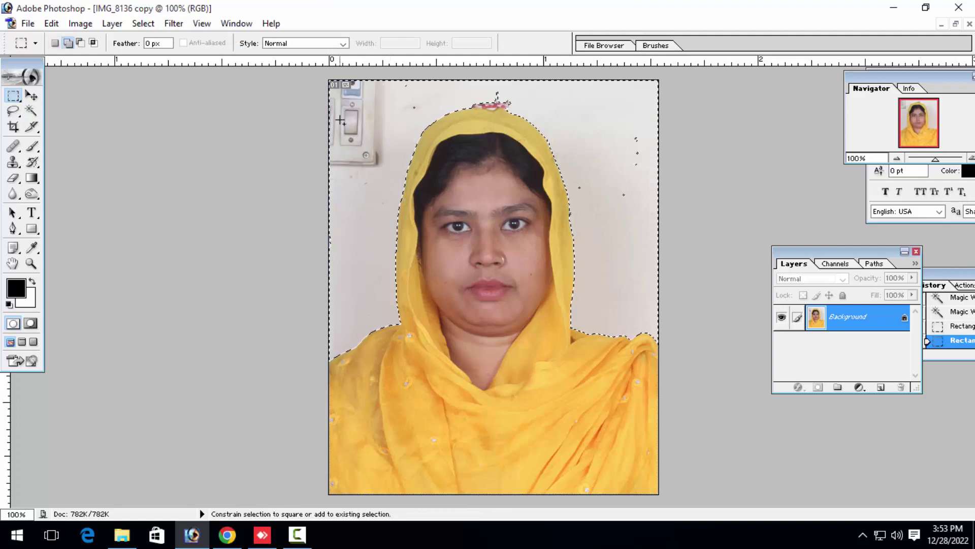
{"action": "left_click_drag", "start_coordinate": [439, 84], "coordinate": [439, 82]}
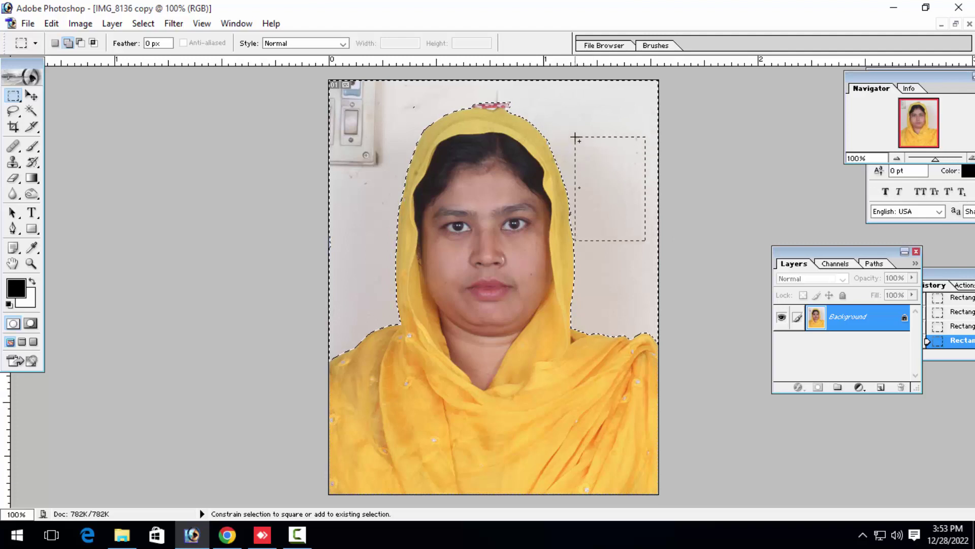
{"action": "left_click_drag", "start_coordinate": [576, 137], "coordinate": [622, 174]}
Step: Feather the selection, clear the background to white, and deselect
{"action": "key", "text": "ctrl+alt+d"}
{"action": "key", "text": "Return"}
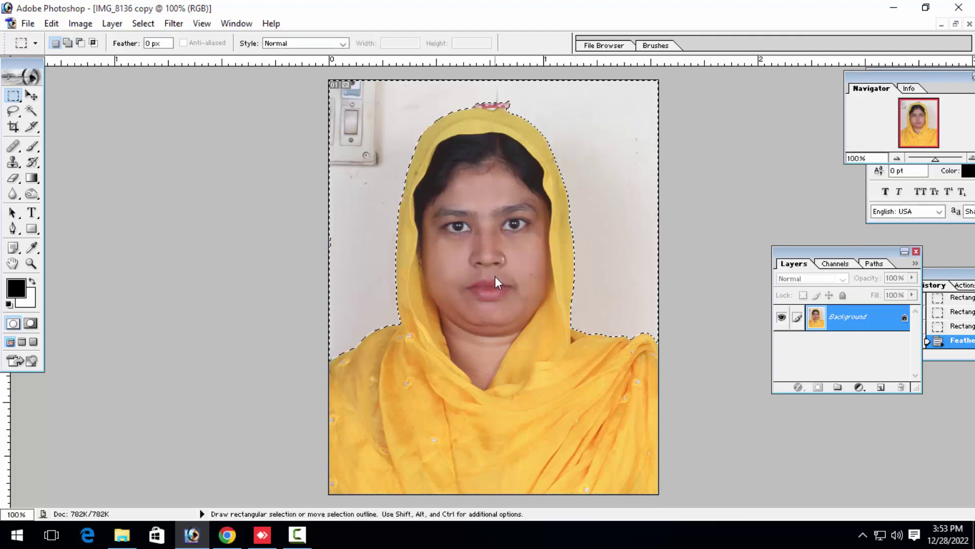
{"action": "key", "text": "Delete"}
{"action": "key", "text": "Delete"}
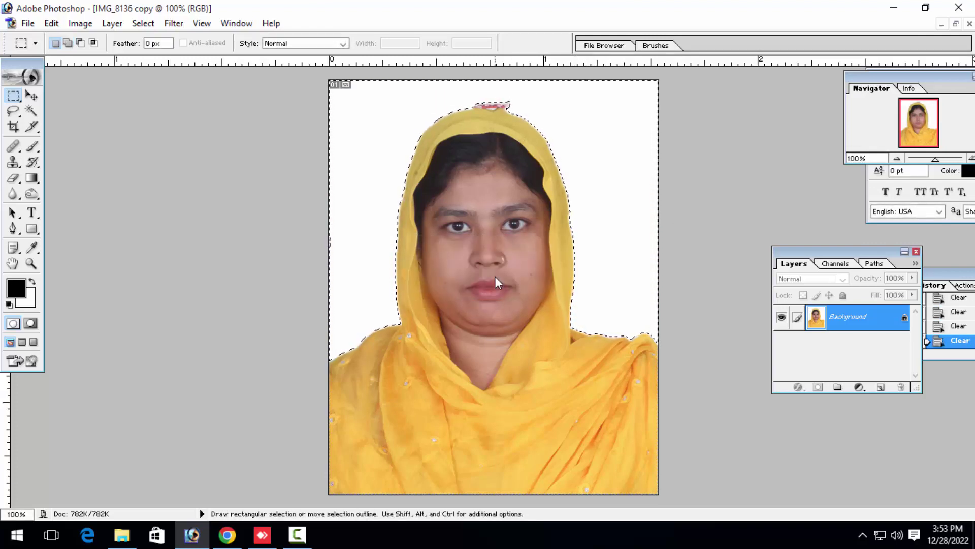
{"action": "key", "text": "ctrl+d"}
{"action": "key", "text": "ctrl+plus"}
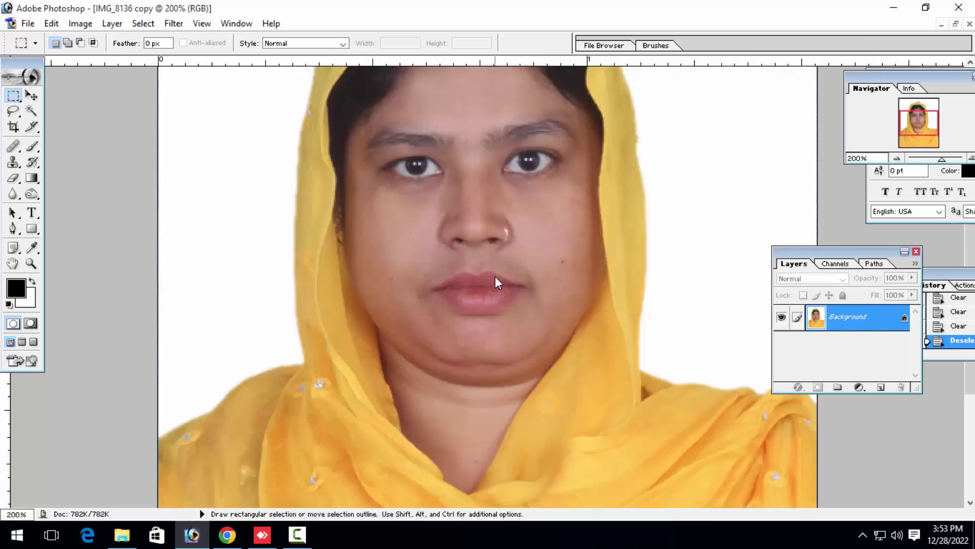
Step: Duplicate the photo onto a new Layer 1 with Ctrl+J
{"action": "key", "text": "ctrl+minus"}
{"action": "key", "text": "ctrl+minus"}
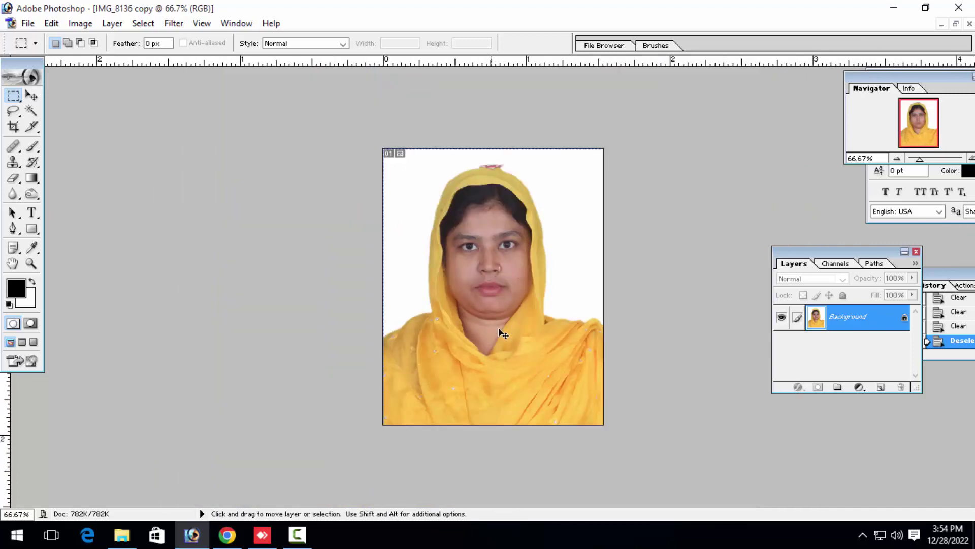
{"action": "key", "text": "ctrl+j"}
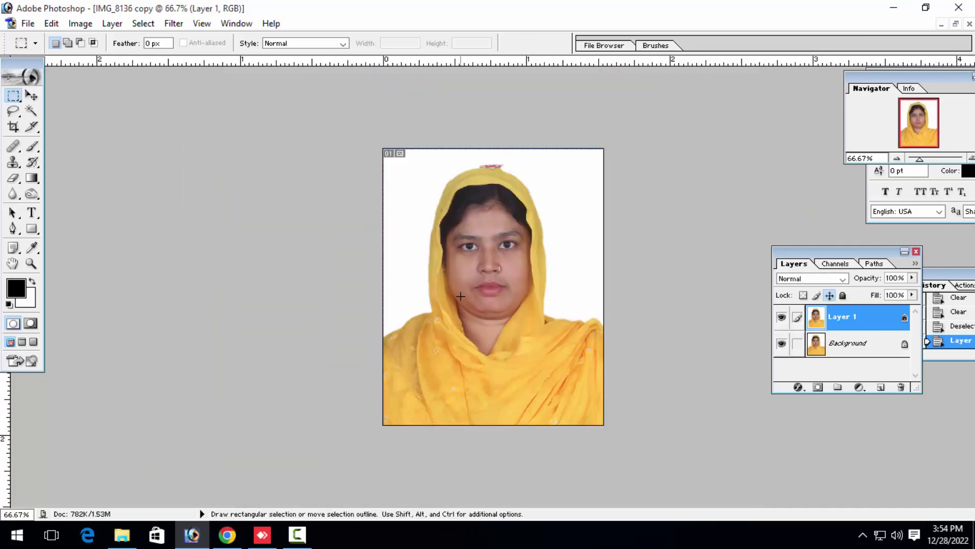
{"action": "key", "text": "ctrl+plus"}
{"action": "key", "text": "ctrl+plus"}
{"action": "key", "text": "ctrl+plus"}
{"action": "key", "text": "ctrl+plus"}
{"action": "mouse_move", "coordinate": [333, 194]}
{"action": "left_mouse_down"}
{"action": "mouse_move", "coordinate": [381, 453]}
{"action": "mouse_move", "coordinate": [421, 321]}
{"action": "left_mouse_up"}
{"action": "key", "text": "ctrl+minus"}
{"action": "key", "text": "ctrl+minus"}
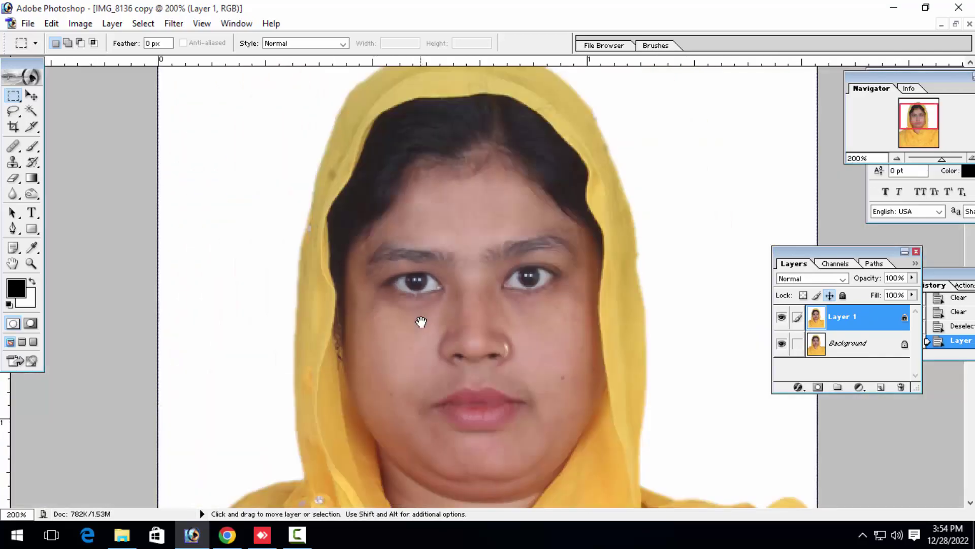
{"action": "key", "text": "ctrl+minus"}
{"action": "key", "text": "ctrl+plus"}
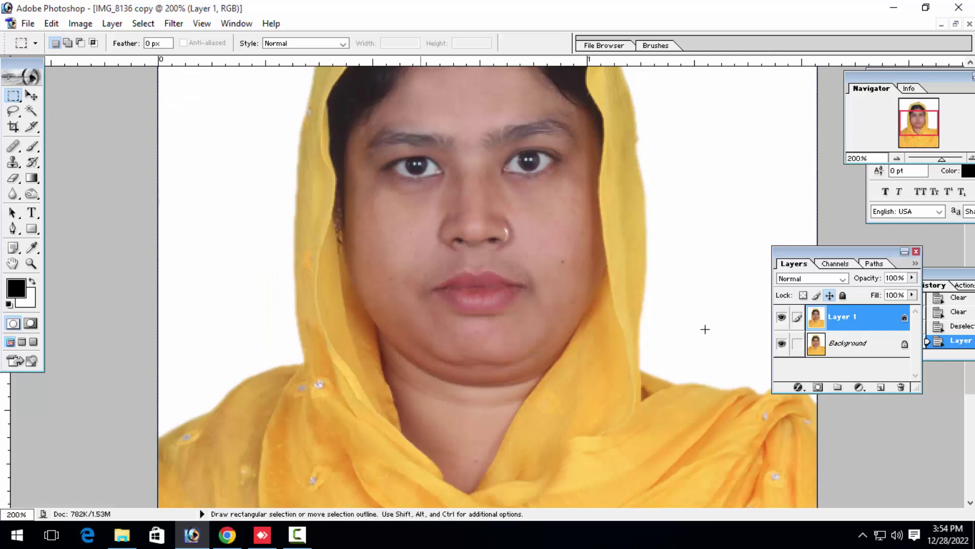
Step: Set Layer 1 to Soft Light blending and make Background the active layer
{"action": "left_click", "coordinate": [795, 280]}
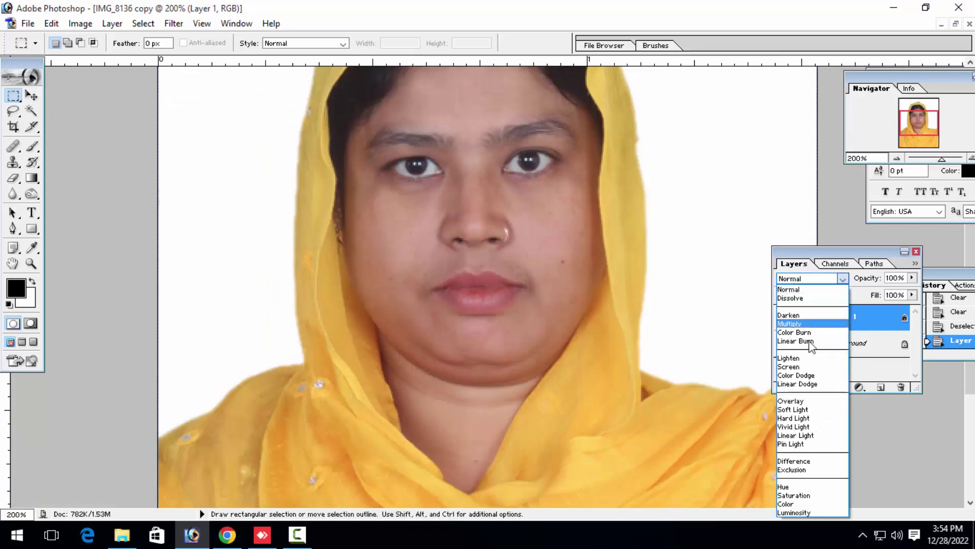
{"action": "left_click", "coordinate": [792, 403]}
{"action": "mouse_move", "coordinate": [445, 337]}
{"action": "left_mouse_down"}
{"action": "mouse_move", "coordinate": [506, 189]}
{"action": "mouse_move", "coordinate": [511, 262]}
{"action": "left_mouse_up"}
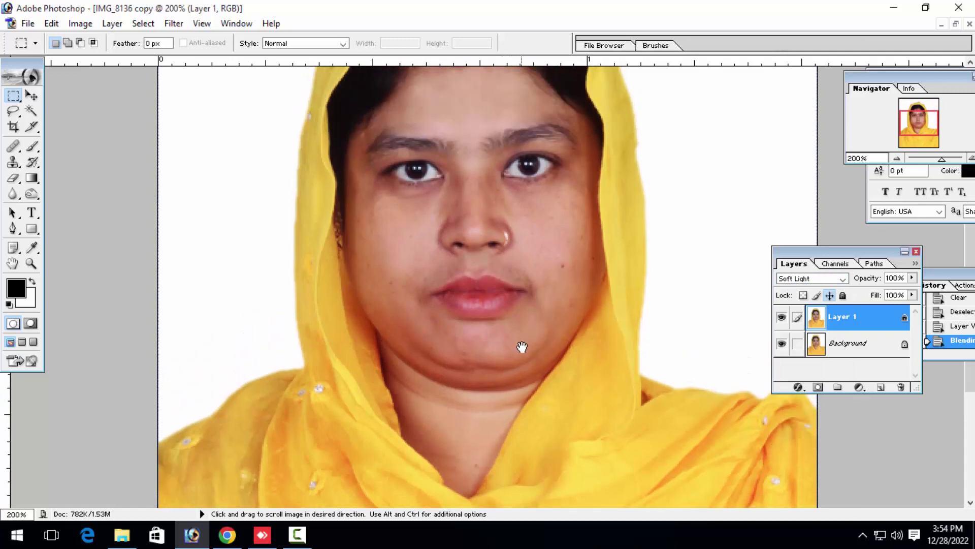
{"action": "key", "text": "ctrl+plus"}
{"action": "left_click_drag", "start_coordinate": [522, 344], "coordinate": [483, 287]}
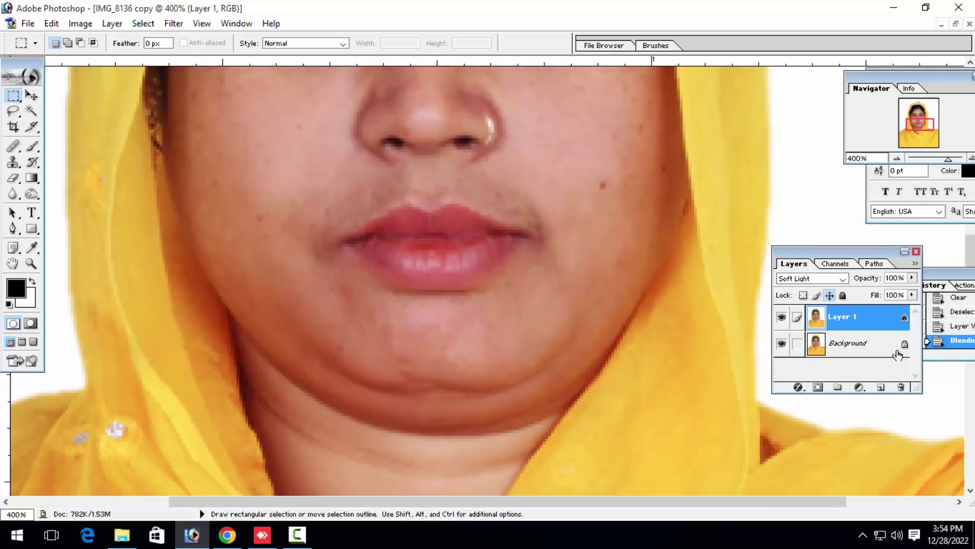
{"action": "left_click", "coordinate": [876, 350]}
{"action": "key", "text": "ctrl+plus"}
Step: Heal the chin blemishes, the chin crease and the nose-tip spot with the Healing Brush
{"action": "left_click_drag", "start_coordinate": [370, 297], "coordinate": [334, 237]}
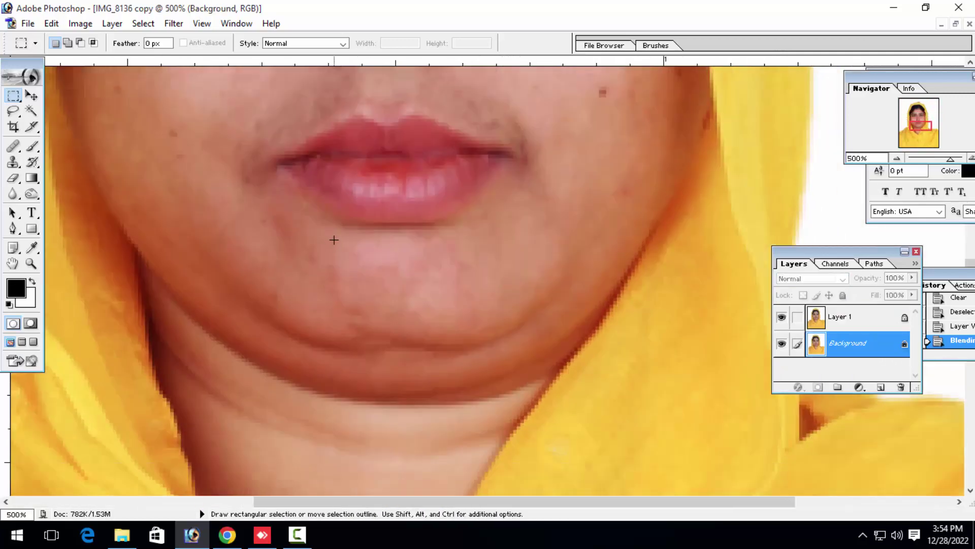
{"action": "key", "text": "j"}
{"action": "left_click", "coordinate": [538, 252], "text": "alt"}
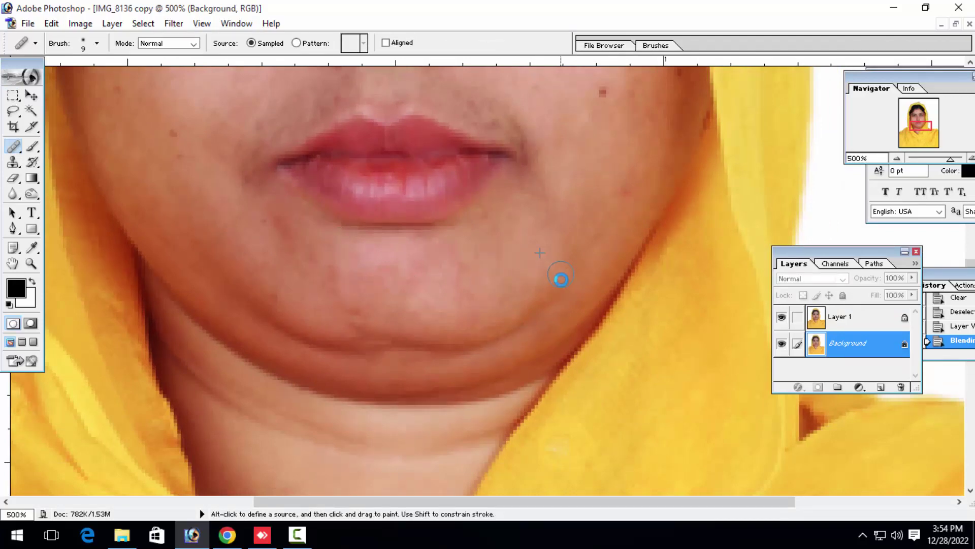
{"action": "left_click", "coordinate": [559, 277]}
{"action": "left_click", "coordinate": [533, 310]}
{"action": "left_click", "coordinate": [508, 327]}
{"action": "left_click", "coordinate": [514, 341]}
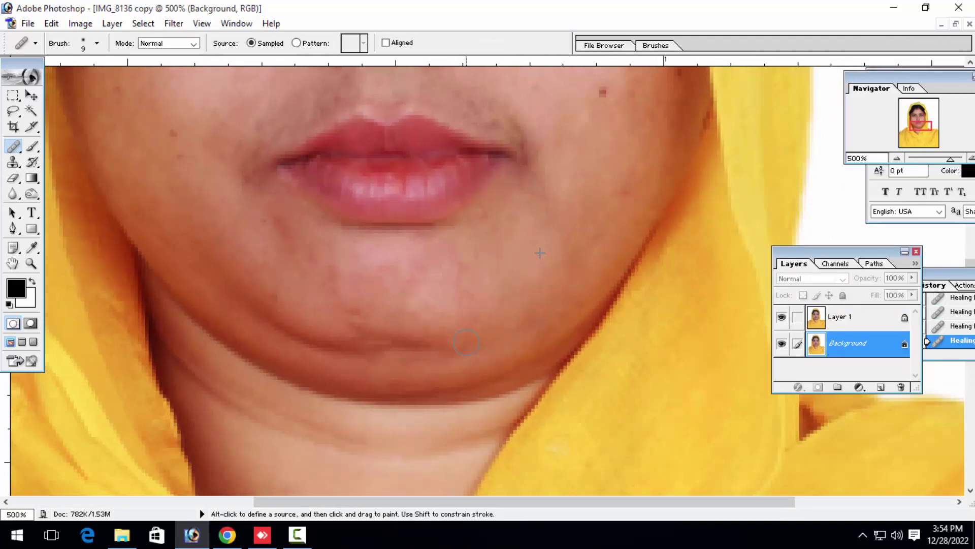
{"action": "left_click_drag", "start_coordinate": [369, 348], "coordinate": [339, 348]}
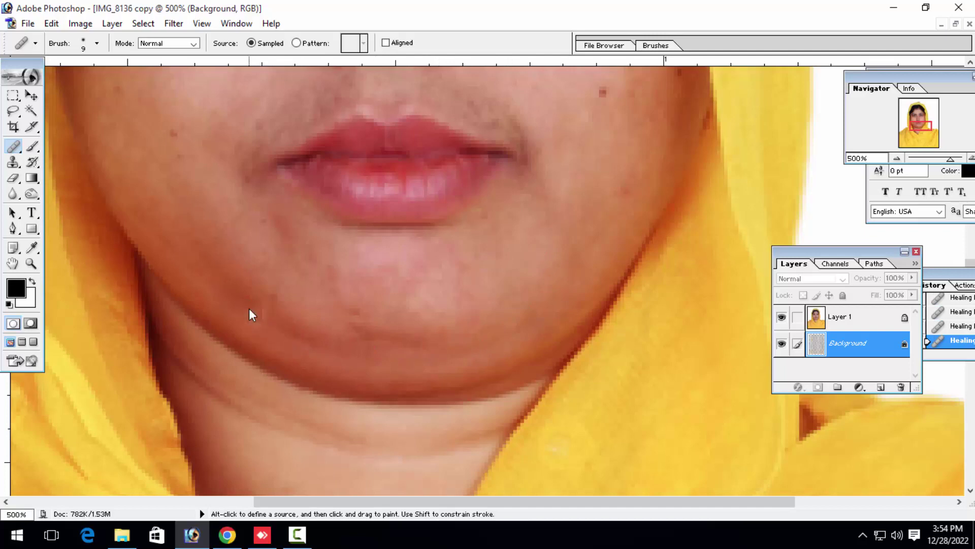
{"action": "left_click_drag", "start_coordinate": [355, 290], "coordinate": [420, 374]}
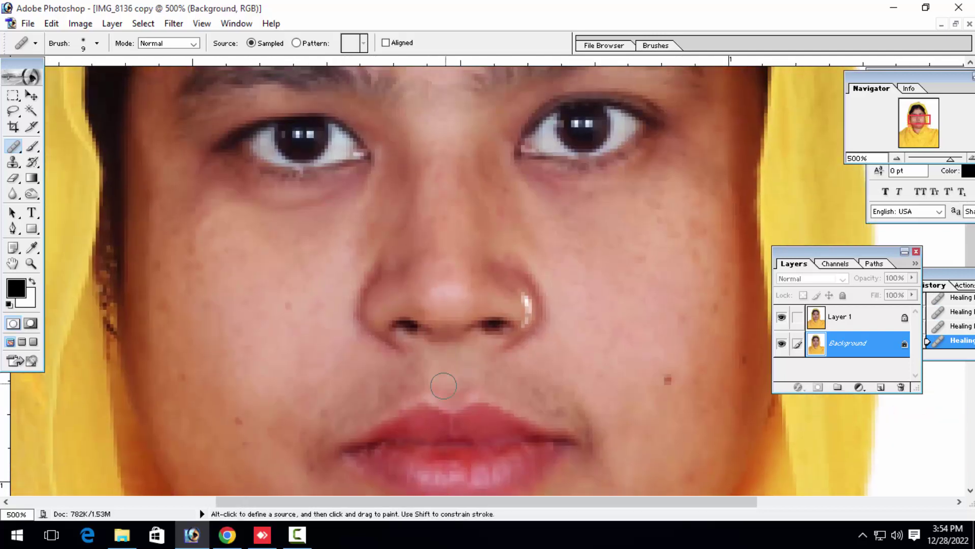
{"action": "left_click", "coordinate": [447, 296]}
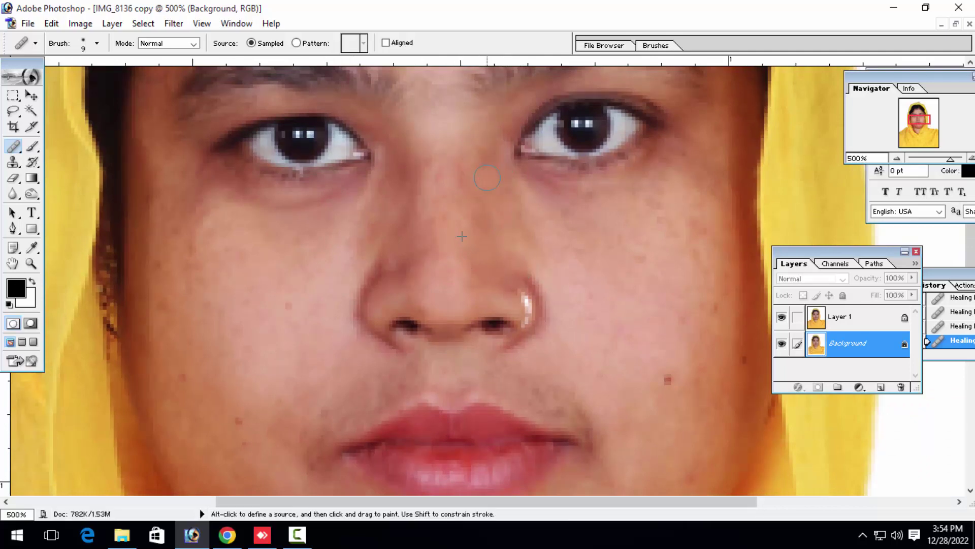
Step: Resample clean skin and heal spots on the nose, nostril edge and chin
{"action": "left_click_drag", "start_coordinate": [488, 177], "coordinate": [680, 166]}
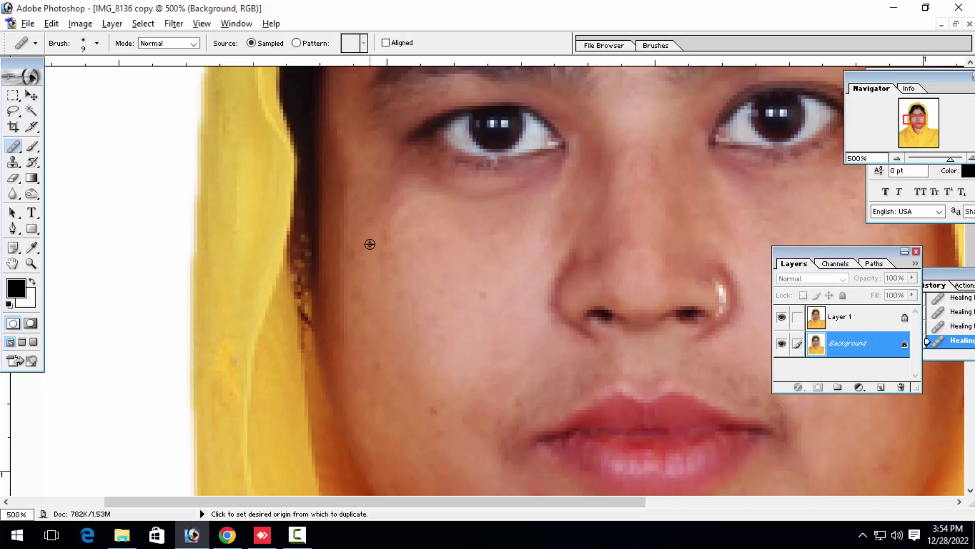
{"action": "left_click", "coordinate": [537, 259], "text": "alt"}
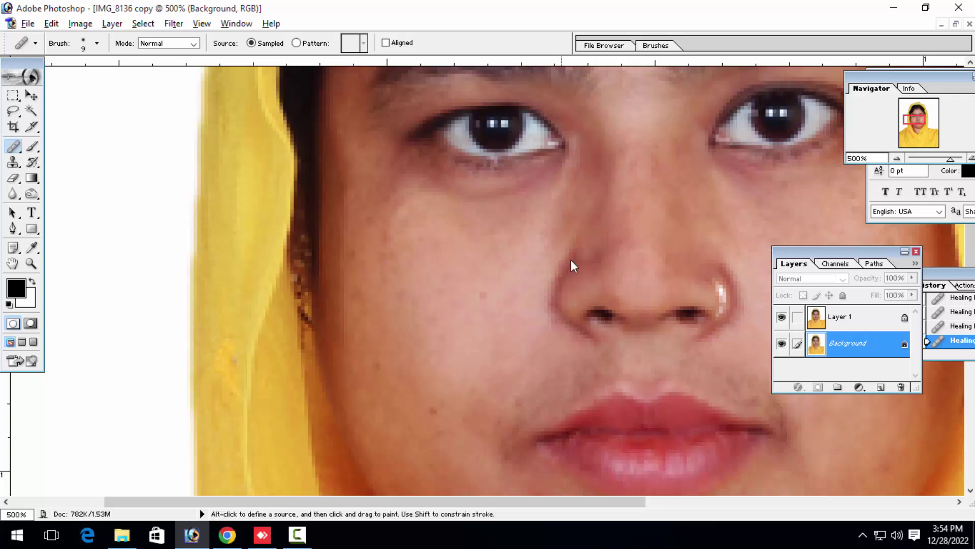
{"action": "left_click_drag", "start_coordinate": [588, 179], "coordinate": [602, 173]}
{"action": "left_click", "coordinate": [595, 258], "text": "alt"}
{"action": "left_click", "coordinate": [550, 302]}
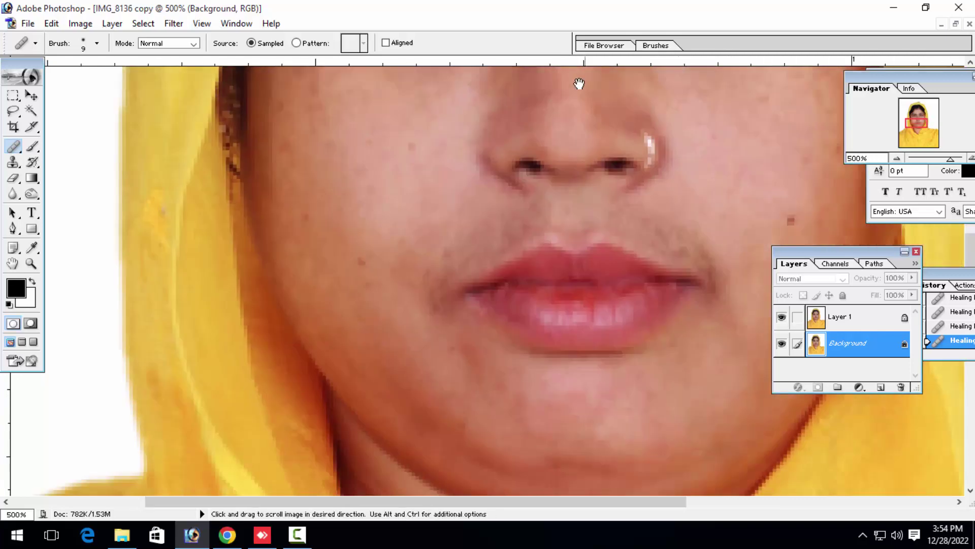
{"action": "left_click_drag", "start_coordinate": [696, 472], "coordinate": [610, 299]}
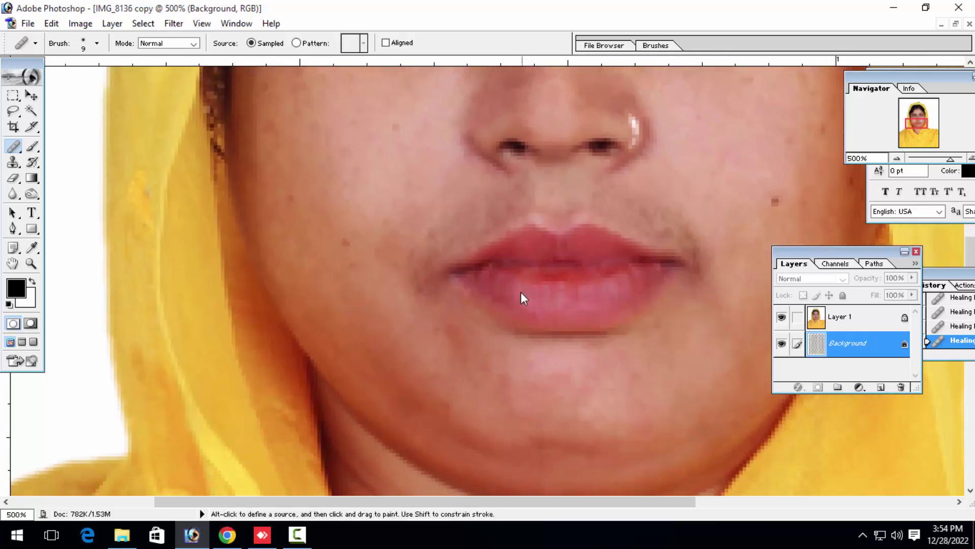
{"action": "left_click_drag", "start_coordinate": [636, 359], "coordinate": [608, 227]}
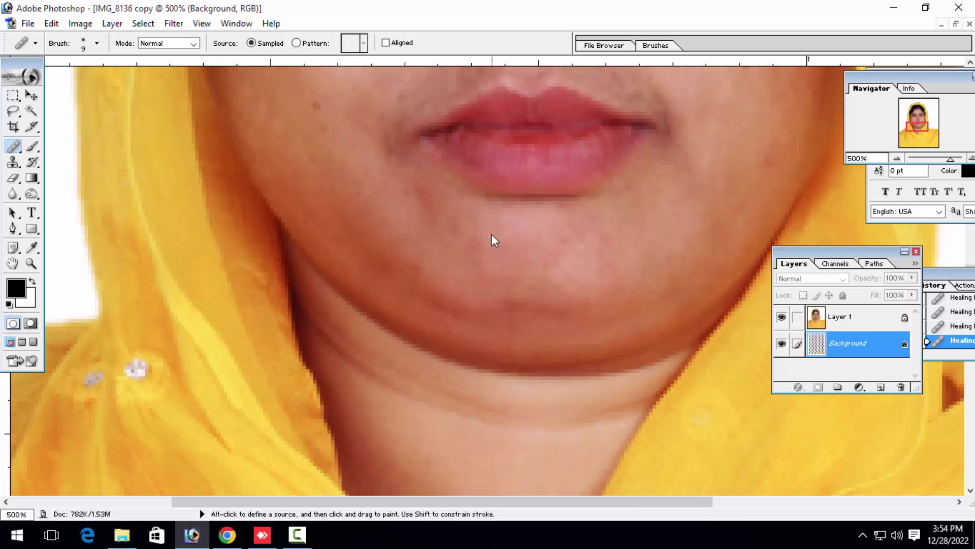
{"action": "mouse_move", "coordinate": [561, 390]}
{"action": "left_mouse_down"}
{"action": "mouse_move", "coordinate": [480, 387]}
{"action": "mouse_move", "coordinate": [483, 420]}
{"action": "left_mouse_up"}
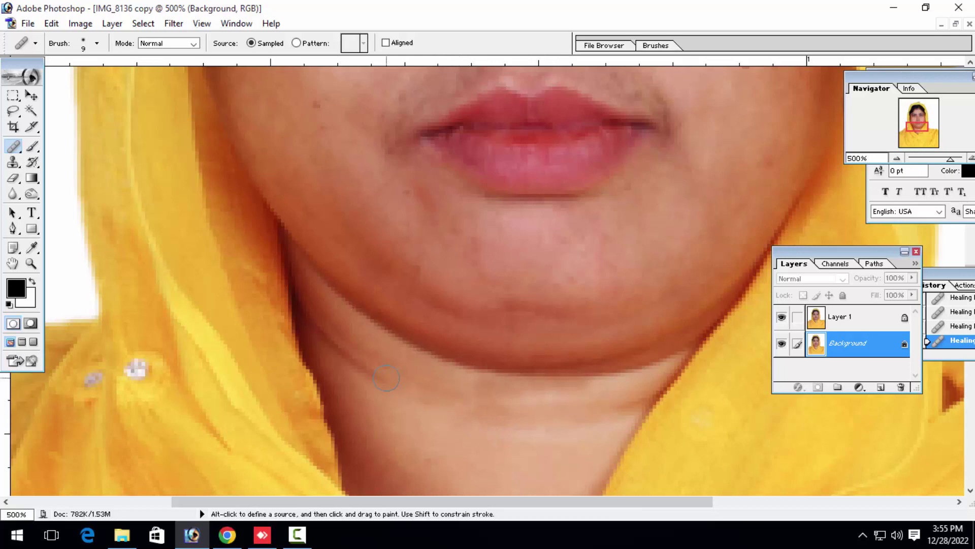
{"action": "key", "text": "z"}
{"action": "left_click", "coordinate": [551, 337], "text": "alt"}
Step: Brighten the portrait with a Curves adjustment on the Soft Light Layer 1
{"action": "left_click", "coordinate": [528, 311], "text": "alt"}
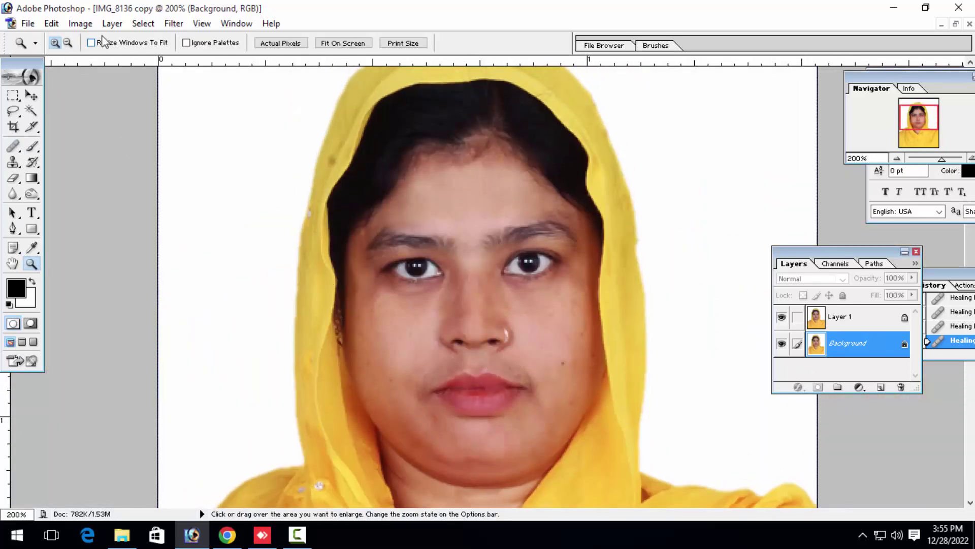
{"action": "left_click", "coordinate": [842, 320]}
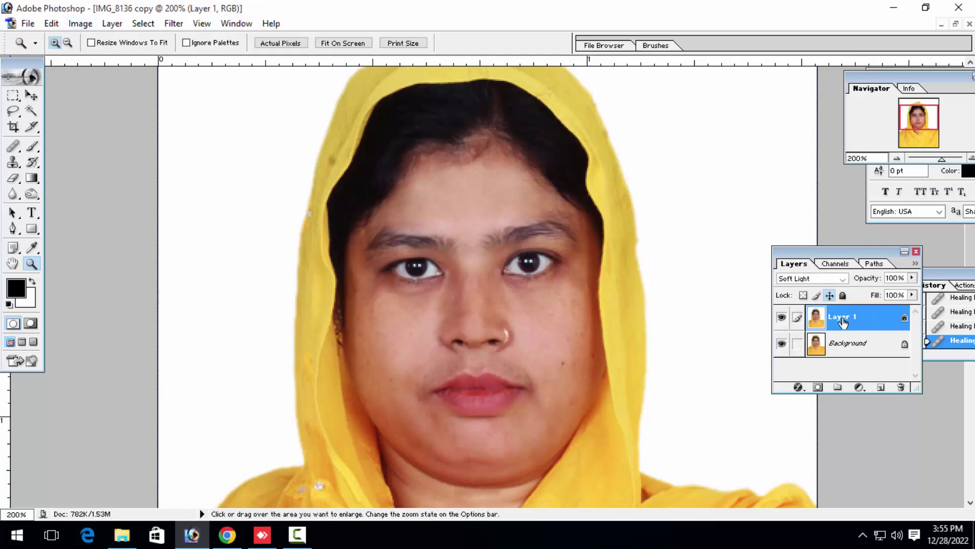
{"action": "key", "text": "ctrl+alt+m"}
{"action": "key", "text": "Return"}
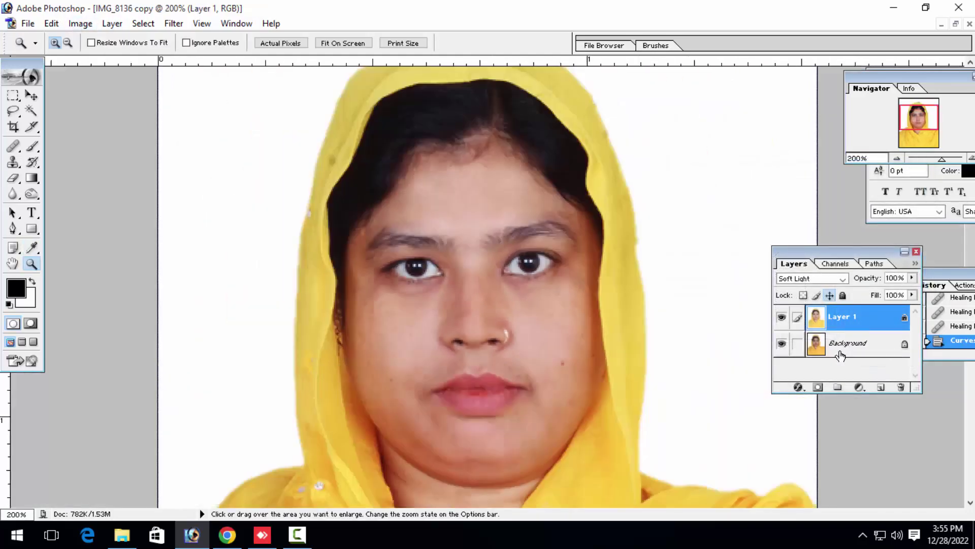
Step: Lighten the Reds on Background by lowering their Black in Selective Color
{"action": "left_click", "coordinate": [841, 343]}
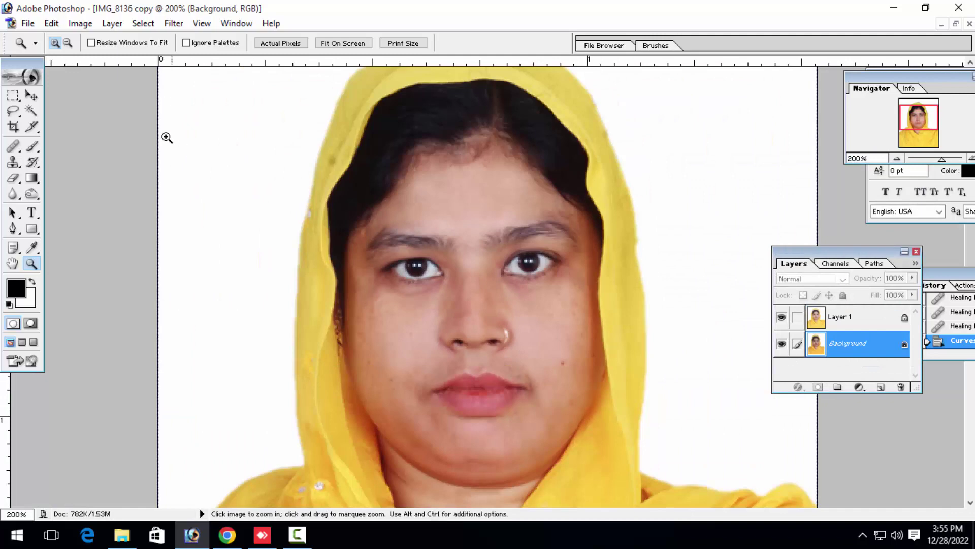
{"action": "left_click", "coordinate": [80, 23]}
{"action": "mouse_move", "coordinate": [112, 60]}
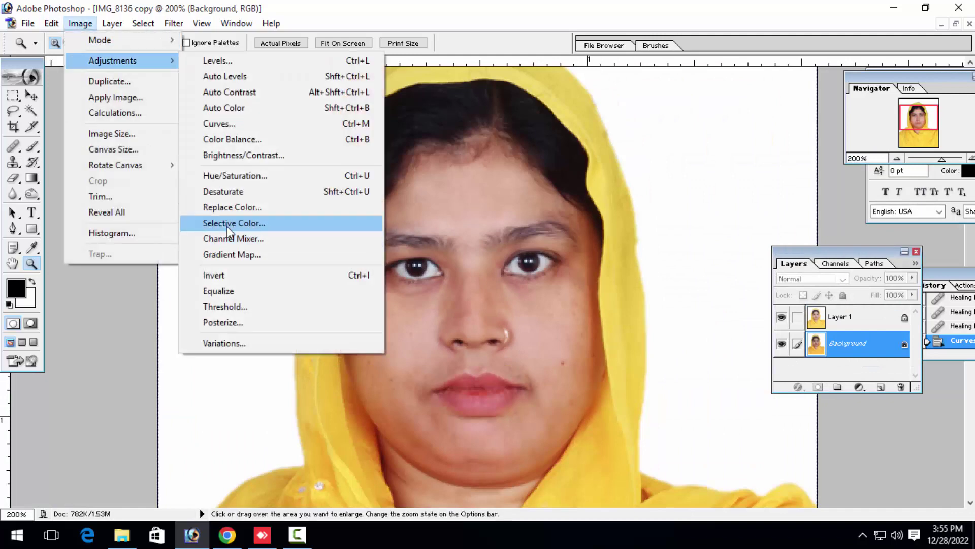
{"action": "left_click", "coordinate": [231, 220]}
{"action": "left_click_drag", "start_coordinate": [685, 272], "coordinate": [632, 273]}
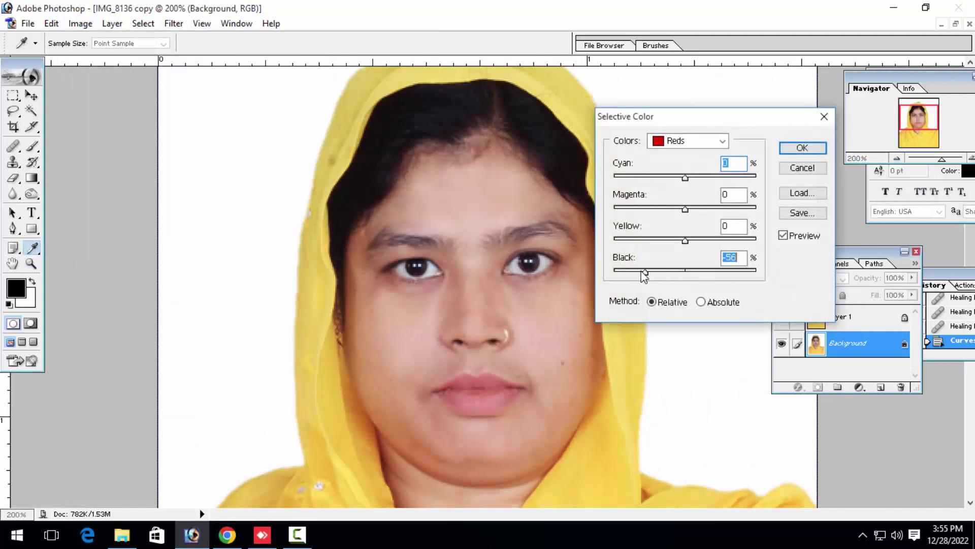
{"action": "key", "text": "Return"}
Step: Apply PictureCode Noiseware noise reduction to the photo
{"action": "key", "text": "z"}
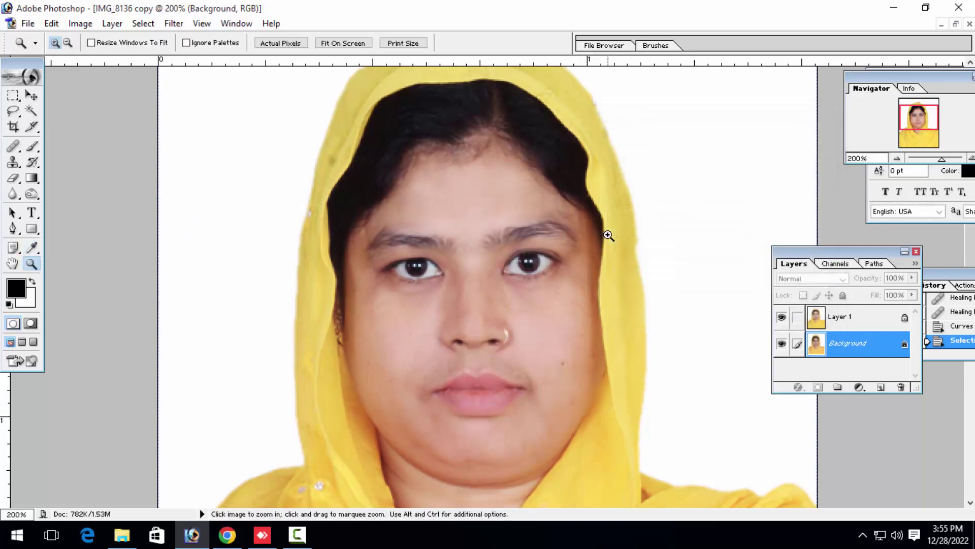
{"action": "key", "text": "ctrl+0"}
{"action": "left_click", "coordinate": [606, 222]}
{"action": "left_click", "coordinate": [606, 222]}
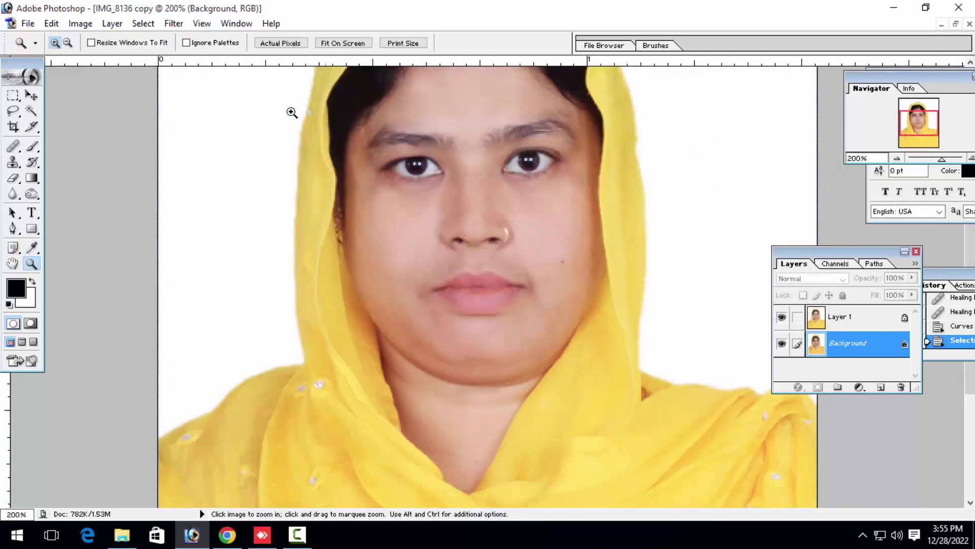
{"action": "left_click", "coordinate": [173, 24]}
{"action": "mouse_move", "coordinate": [221, 448]}
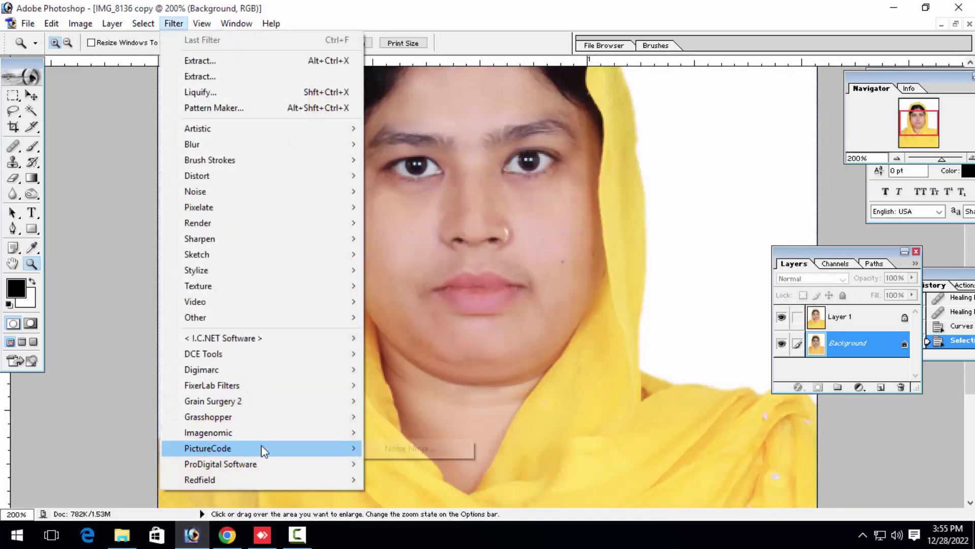
{"action": "left_click", "coordinate": [414, 431]}
{"action": "scroll", "coordinate": [443, 338], "scroll_direction": "up", "scroll_amount": 1}
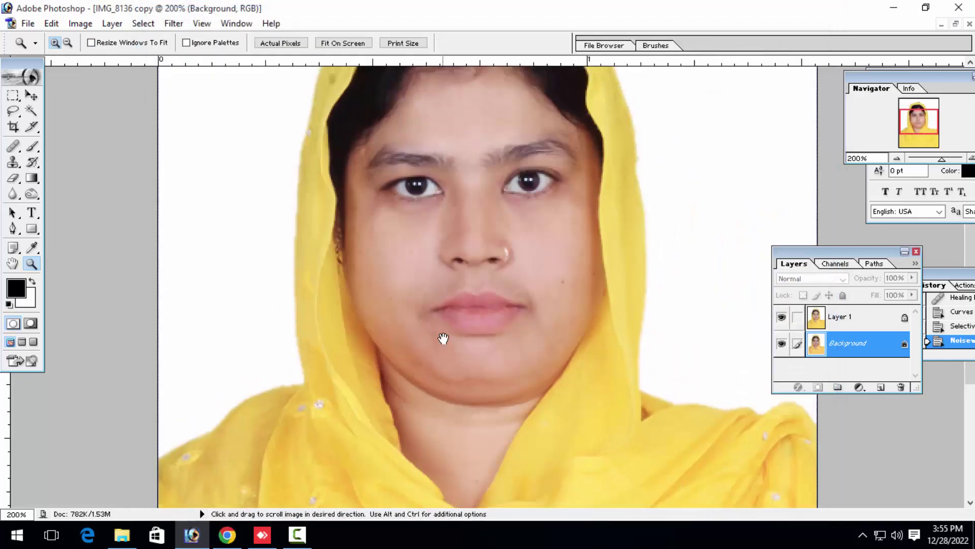
{"action": "scroll", "coordinate": [508, 350], "scroll_direction": "up", "scroll_amount": 2}
{"action": "key", "text": "ctrl+plus"}
{"action": "key", "text": "ctrl+plus"}
Step: Heal spots under the left eye and beside the nose bridge
{"action": "scroll", "coordinate": [518, 325], "scroll_direction": "up", "scroll_amount": 3}
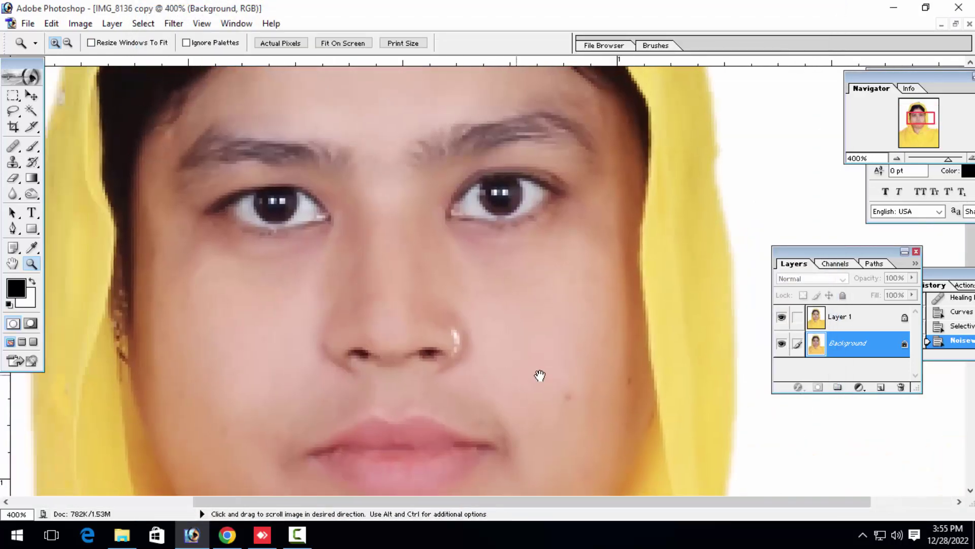
{"action": "left_click_drag", "start_coordinate": [374, 261], "coordinate": [425, 315]}
{"action": "key", "text": "j"}
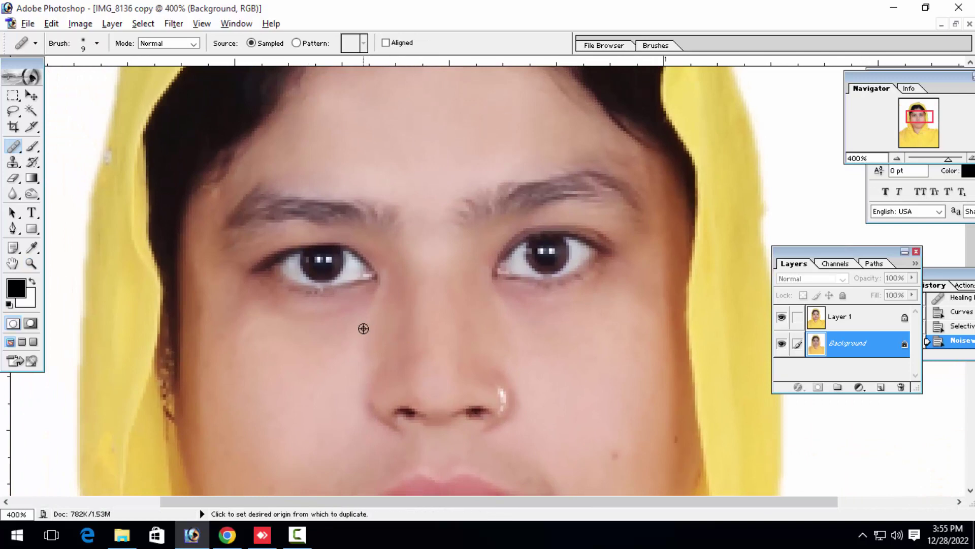
{"action": "left_click", "coordinate": [363, 329], "text": "alt"}
{"action": "left_click", "coordinate": [379, 281]}
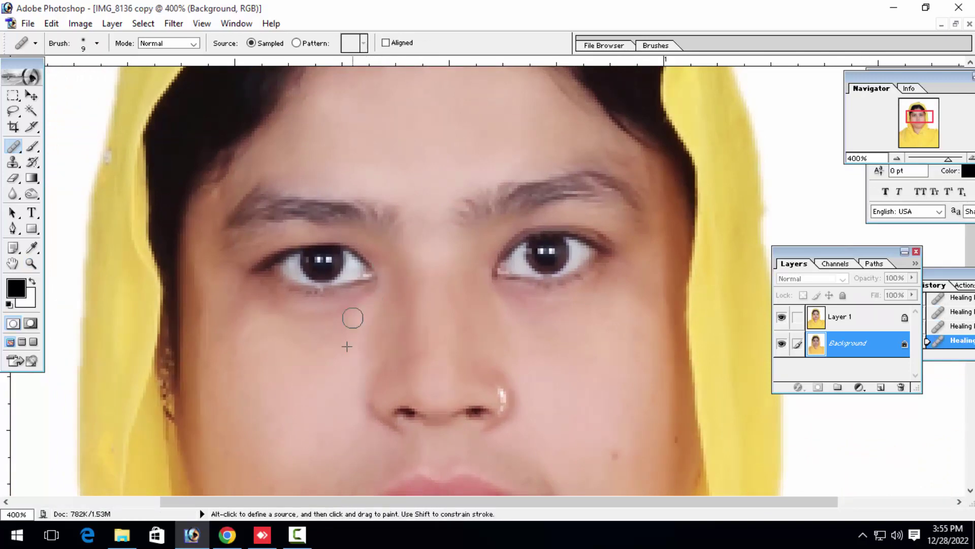
{"action": "left_click", "coordinate": [276, 321]}
{"action": "left_click", "coordinate": [247, 349]}
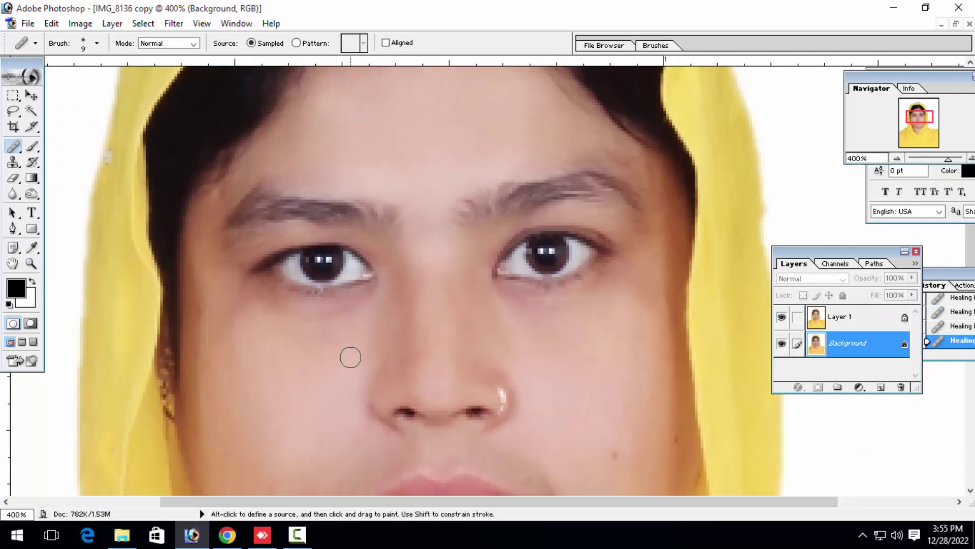
{"action": "left_click_drag", "start_coordinate": [425, 397], "coordinate": [362, 377]}
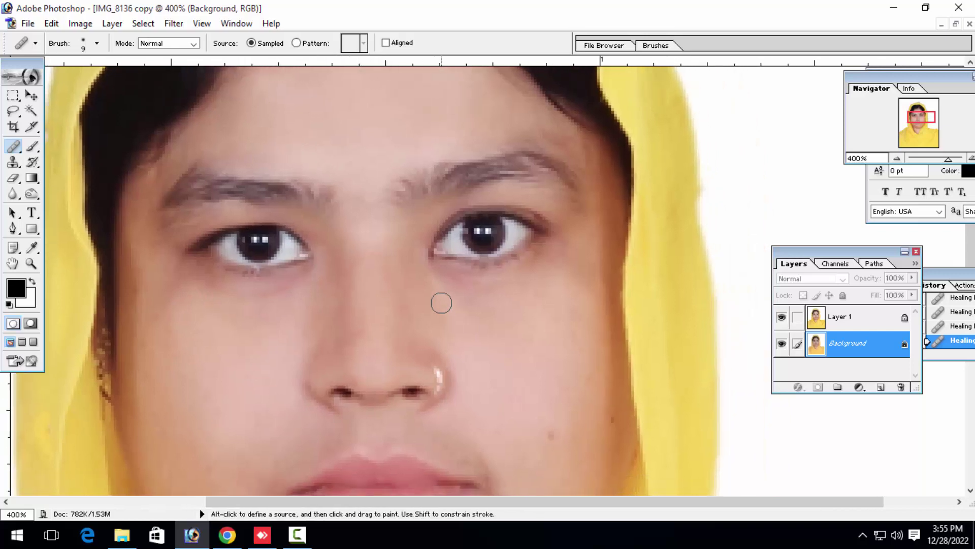
{"action": "left_click", "coordinate": [348, 281]}
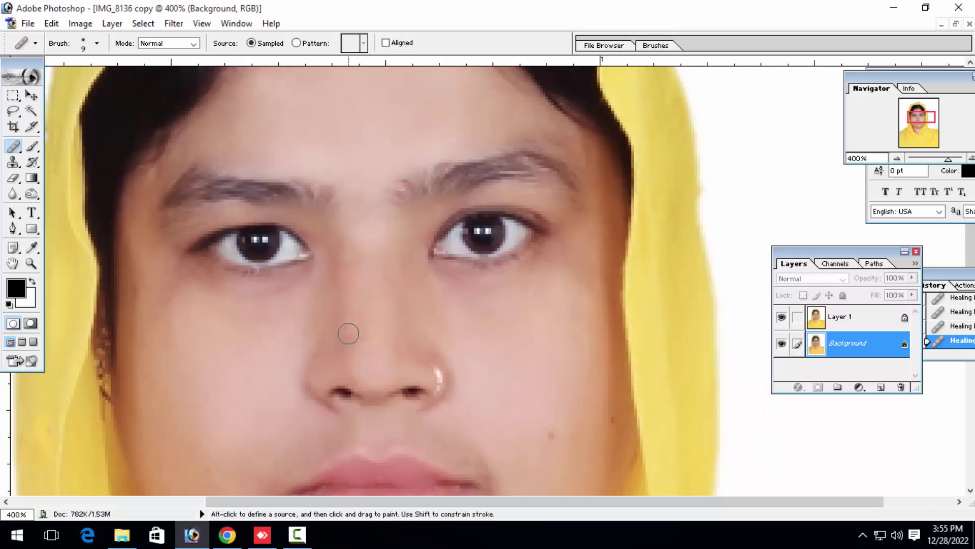
Step: Heal blemishes near the lip corner and below the lips, sampling cheek and chin skin
{"action": "left_click_drag", "start_coordinate": [399, 333], "coordinate": [369, 176]}
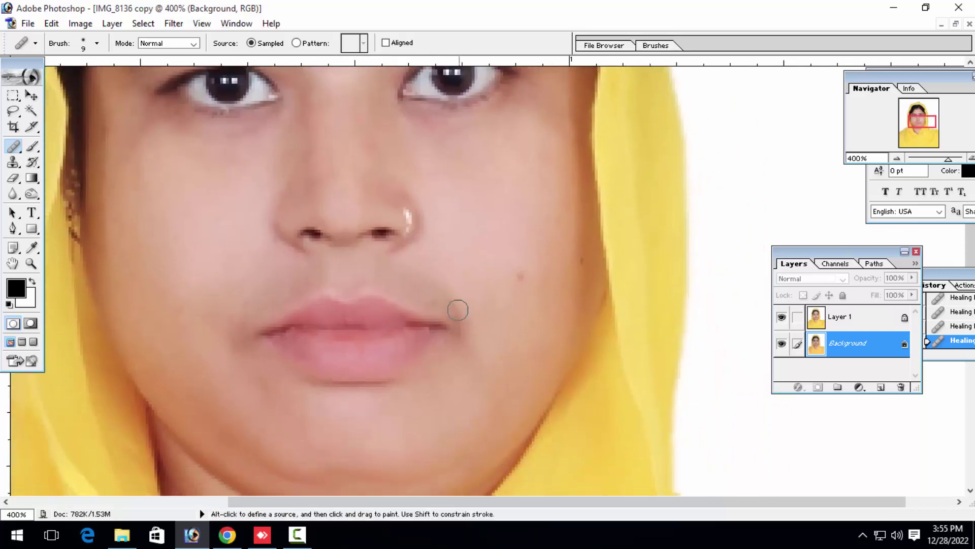
{"action": "left_click", "coordinate": [461, 339]}
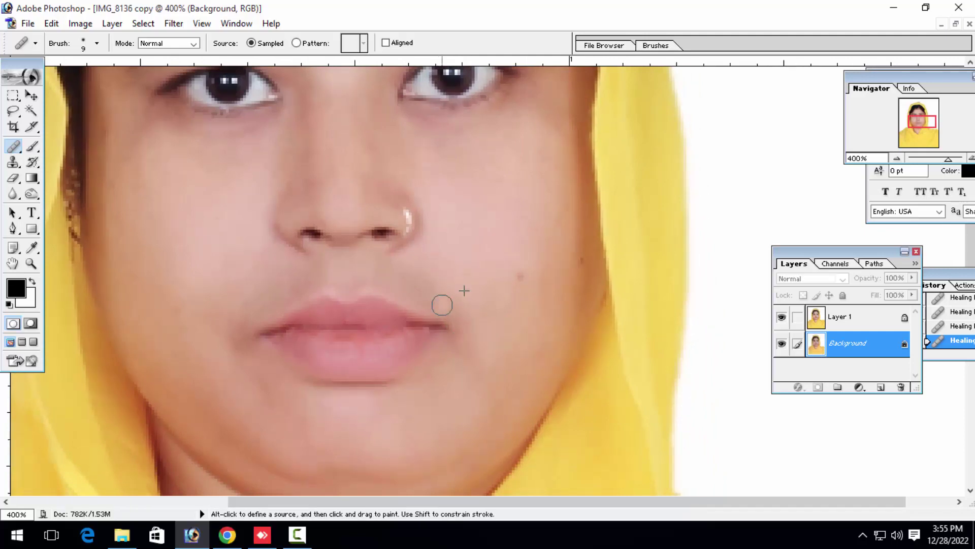
{"action": "left_click_drag", "start_coordinate": [237, 320], "coordinate": [236, 348]}
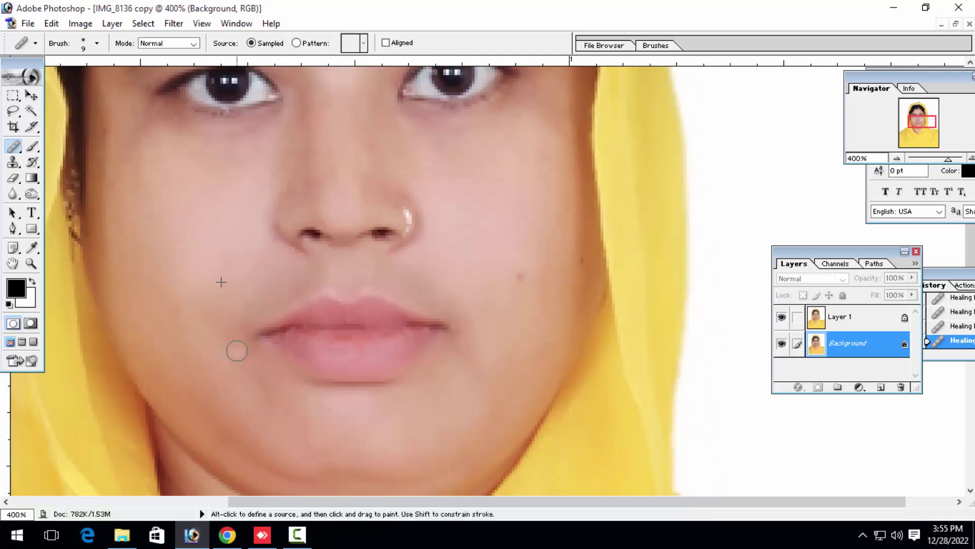
{"action": "left_click", "coordinate": [403, 263], "text": "alt"}
{"action": "left_click", "coordinate": [376, 278]}
{"action": "scroll", "coordinate": [376, 278], "scroll_direction": "down", "scroll_amount": 3}
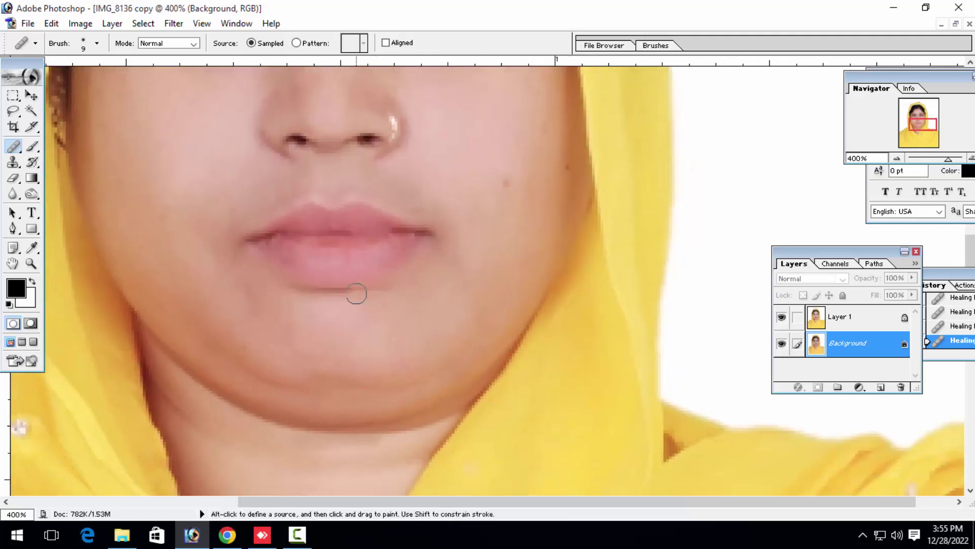
{"action": "left_click_drag", "start_coordinate": [308, 353], "coordinate": [284, 266]}
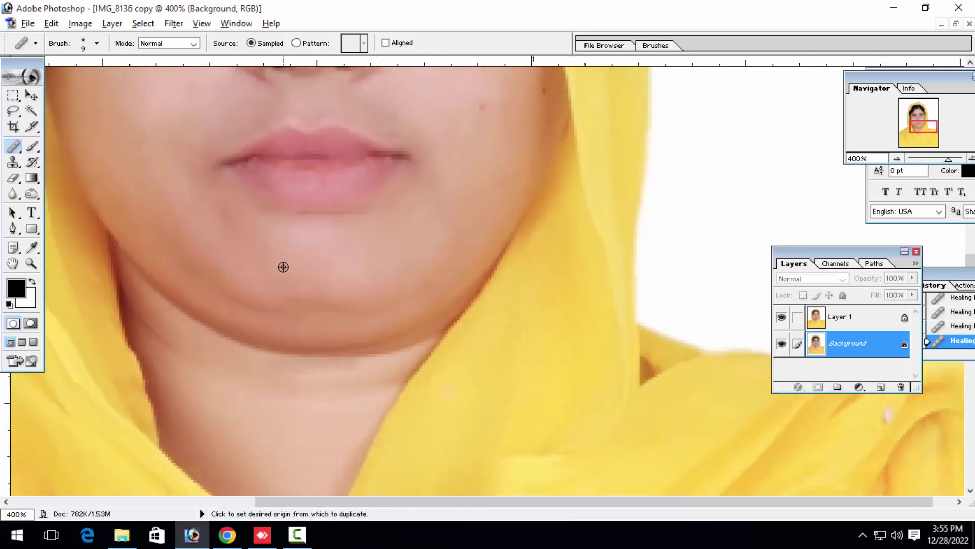
{"action": "left_click", "coordinate": [244, 273], "text": "alt"}
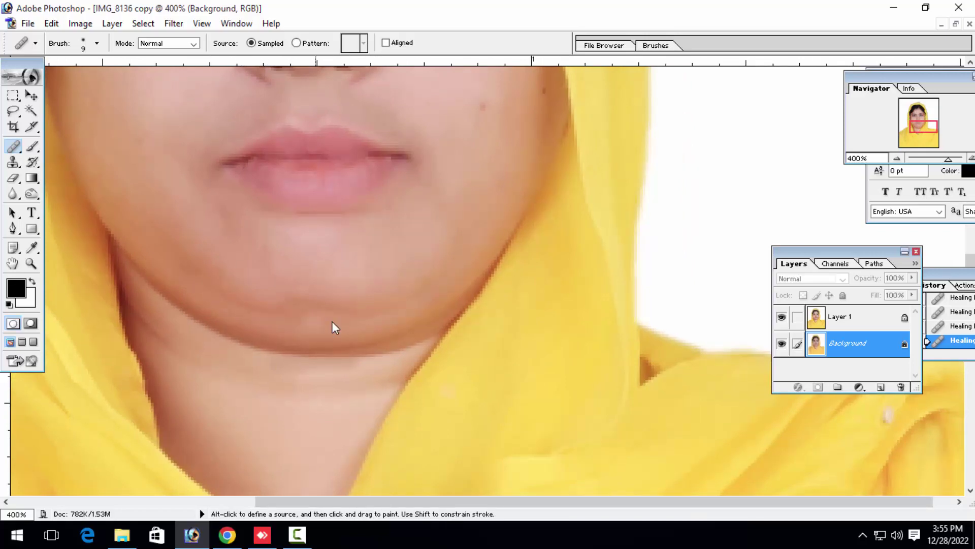
{"action": "scroll", "coordinate": [349, 425], "scroll_direction": "up", "scroll_amount": 5}
{"action": "scroll", "coordinate": [409, 327], "scroll_direction": "up", "scroll_amount": 2}
Step: In Selective Color, set Neutrals Black to −15 to lighten the skin
{"action": "key", "text": "z"}
{"action": "left_click", "coordinate": [393, 331], "text": "alt"}
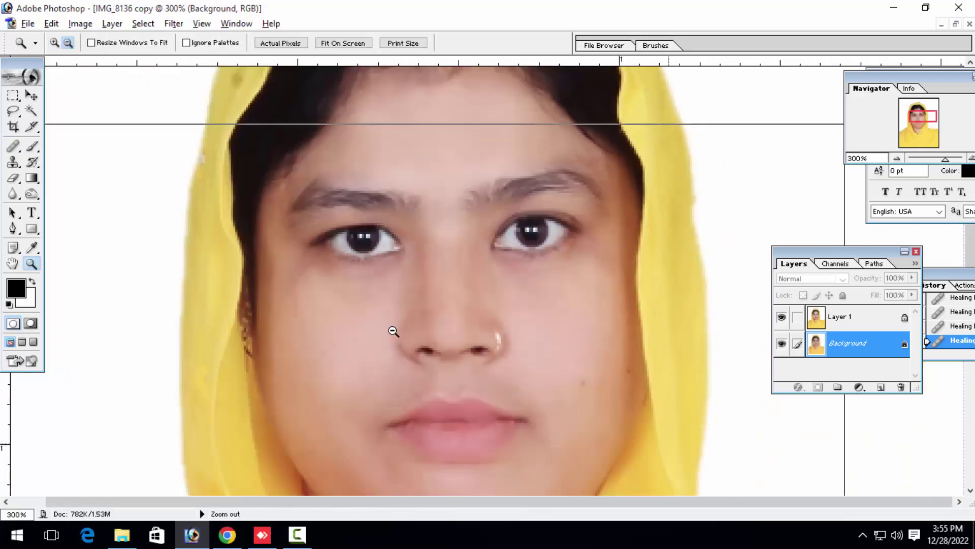
{"action": "left_click", "coordinate": [394, 331], "text": "alt"}
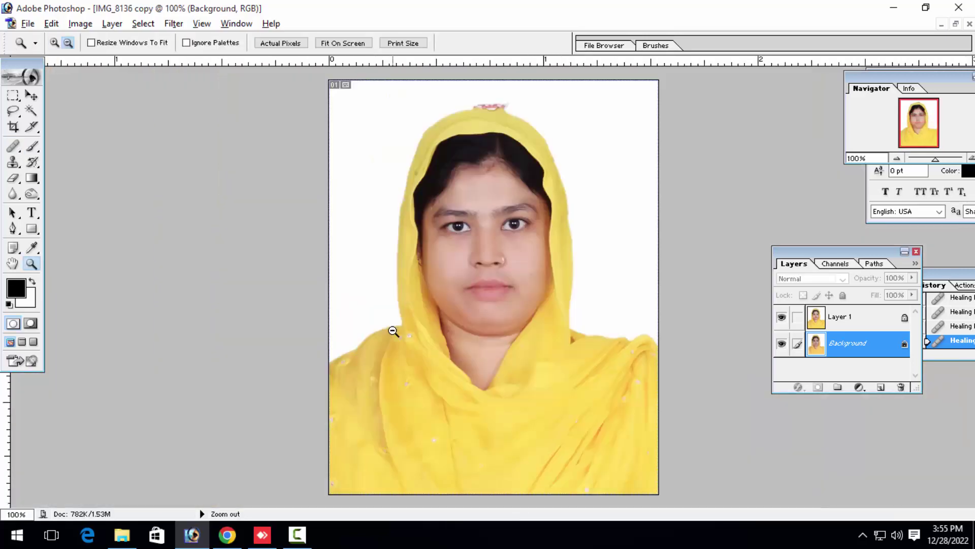
{"action": "left_click", "coordinate": [393, 331], "text": "alt"}
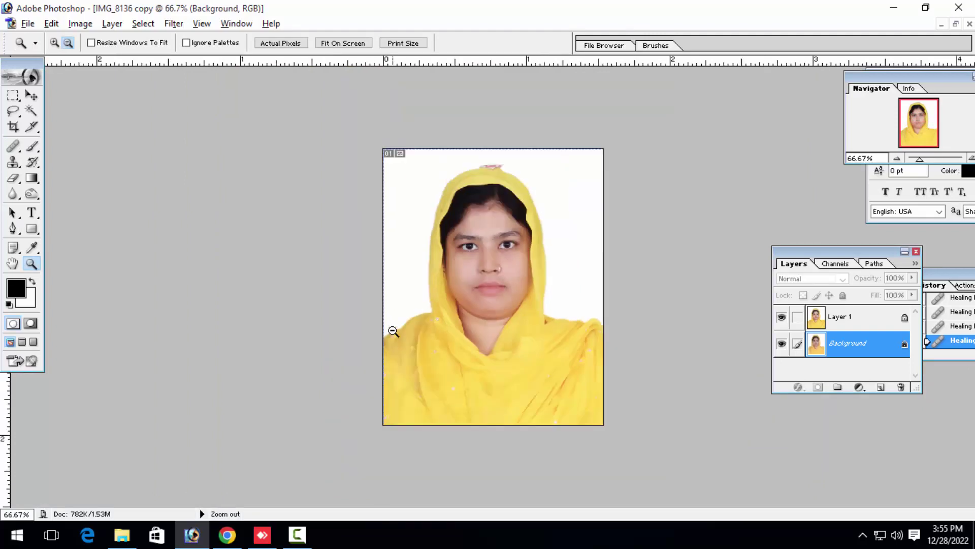
{"action": "left_click", "coordinate": [508, 323]}
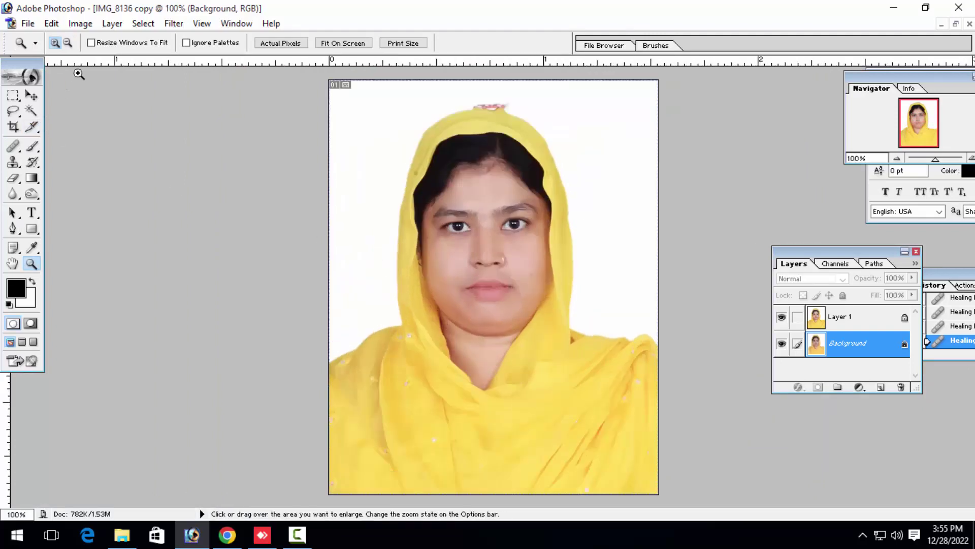
{"action": "left_click", "coordinate": [80, 24]}
{"action": "mouse_move", "coordinate": [112, 60]}
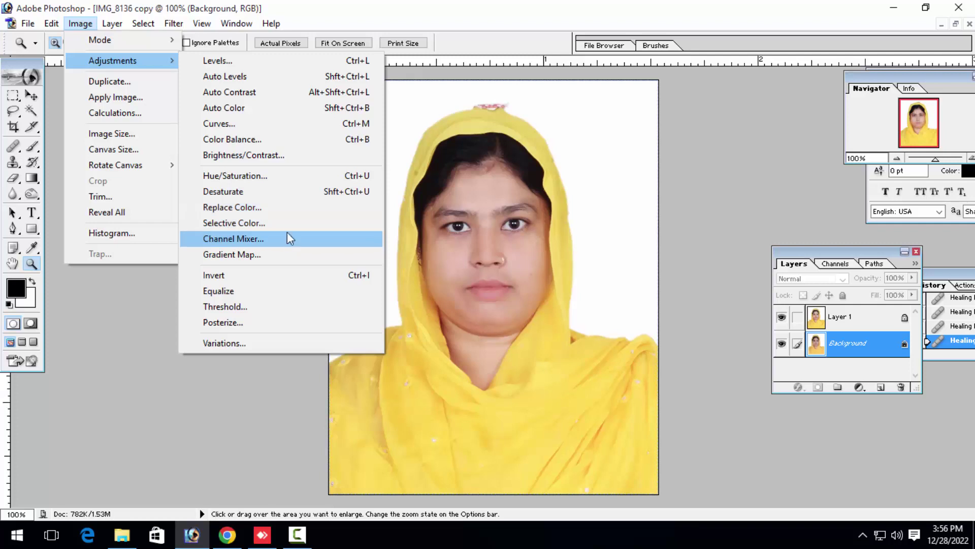
{"action": "left_click", "coordinate": [276, 220]}
{"action": "left_click", "coordinate": [688, 140]}
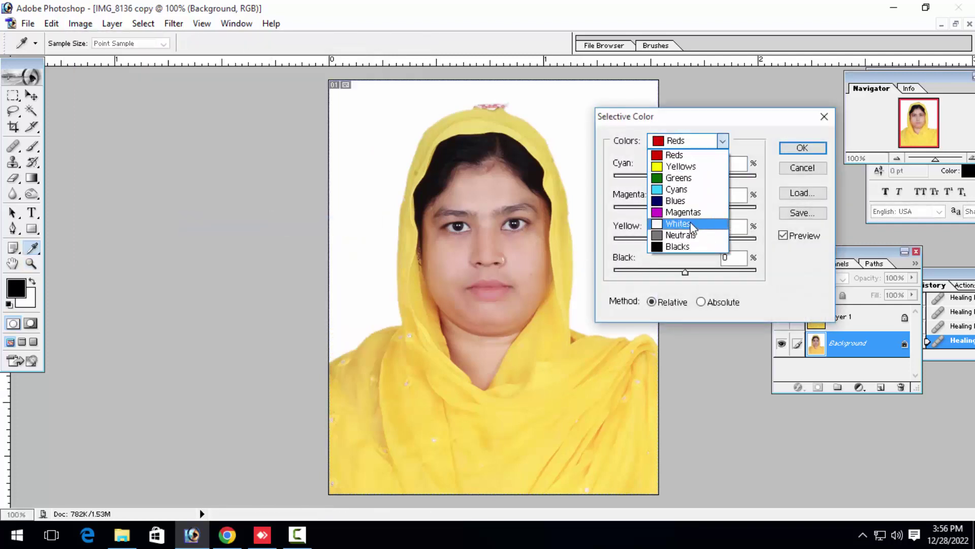
{"action": "left_click", "coordinate": [681, 235]}
{"action": "left_click_drag", "start_coordinate": [685, 275], "coordinate": [677, 275]}
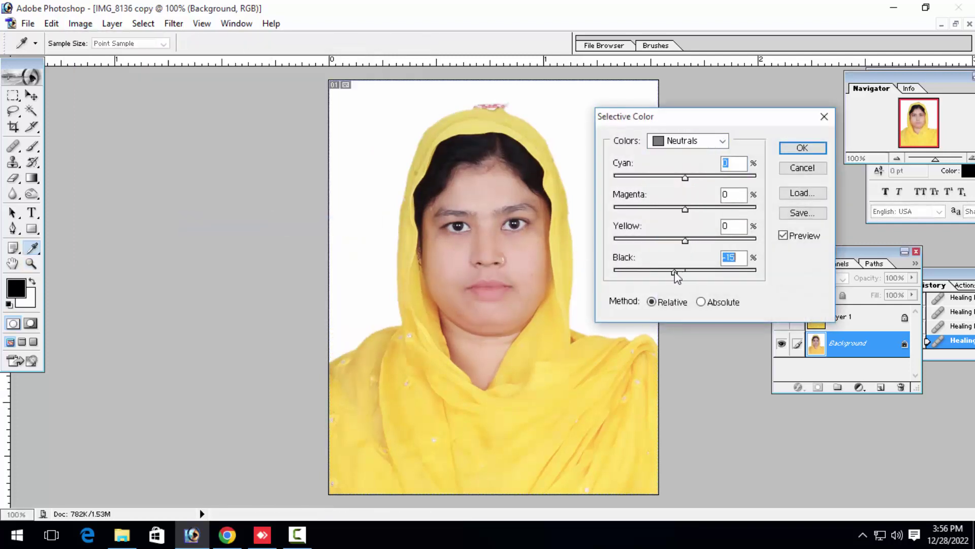
Step: Set Blacks Black to +13 to darken the hair and apply the adjustment
{"action": "left_click", "coordinate": [688, 141]}
{"action": "left_click", "coordinate": [680, 246]}
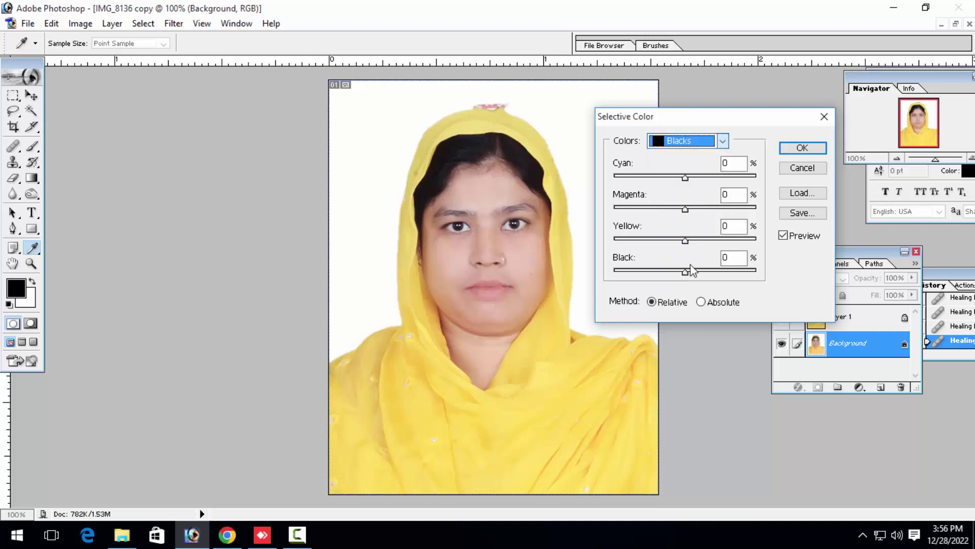
{"action": "left_click_drag", "start_coordinate": [685, 273], "coordinate": [697, 275]}
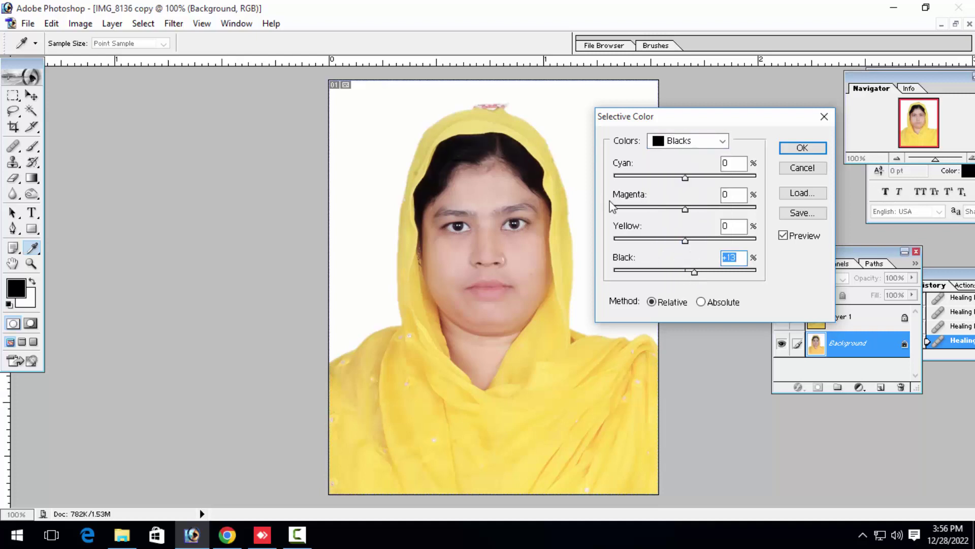
{"action": "key", "text": "Return"}
{"action": "key", "text": "z"}
{"action": "left_click", "coordinate": [173, 23]}
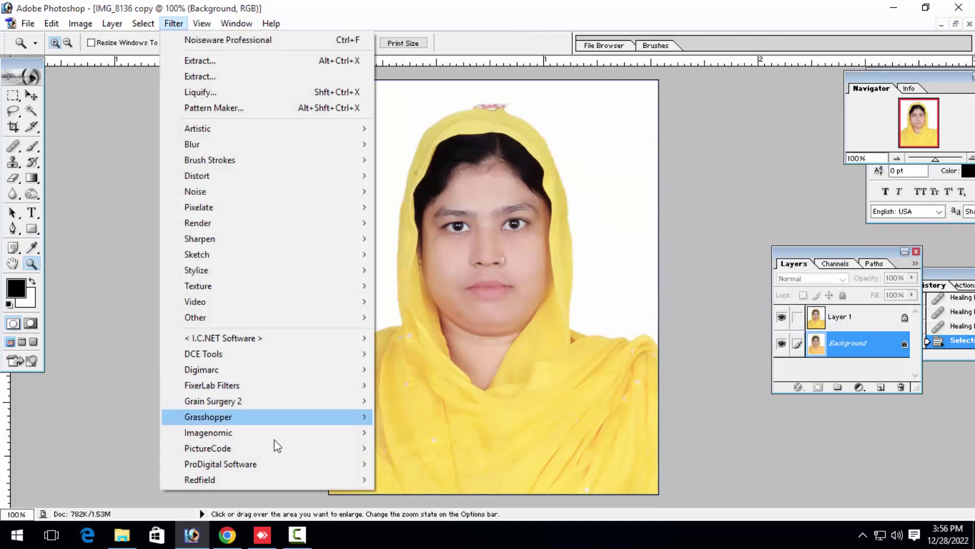
{"action": "mouse_move", "coordinate": [207, 448]}
{"action": "left_click", "coordinate": [401, 447]}
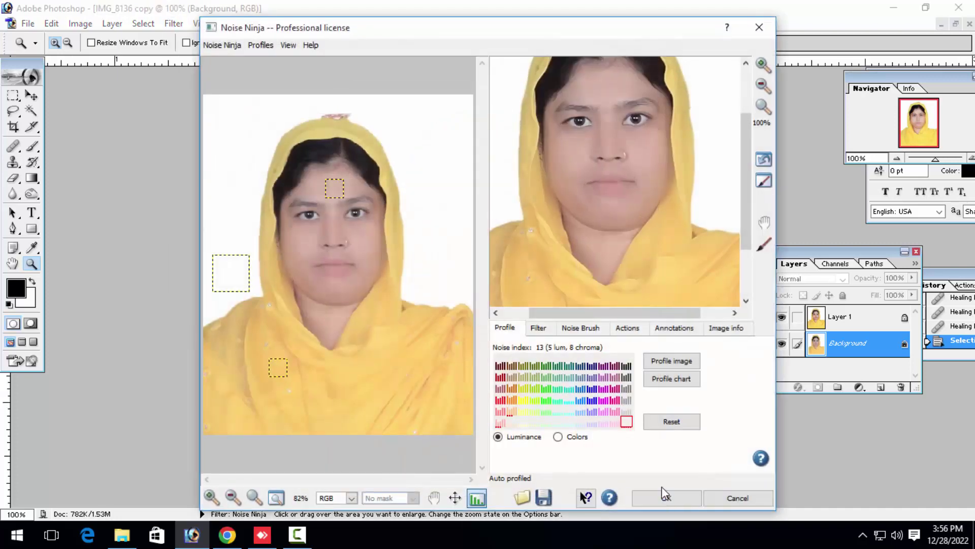
{"action": "left_click", "coordinate": [665, 494]}
{"action": "left_click", "coordinate": [489, 315]}
{"action": "left_click", "coordinate": [490, 315]}
{"action": "left_click_drag", "start_coordinate": [488, 257], "coordinate": [502, 371]}
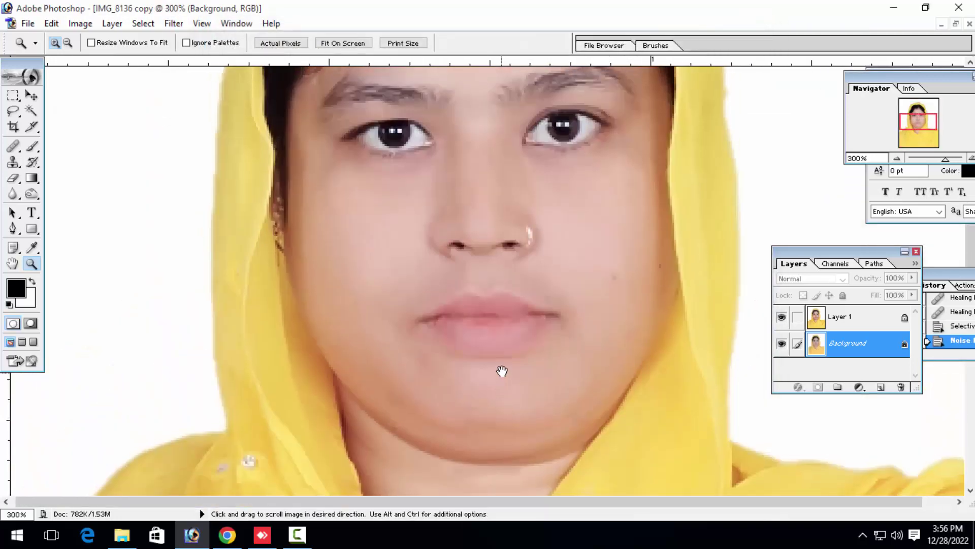
{"action": "key", "text": "ctrl+z"}
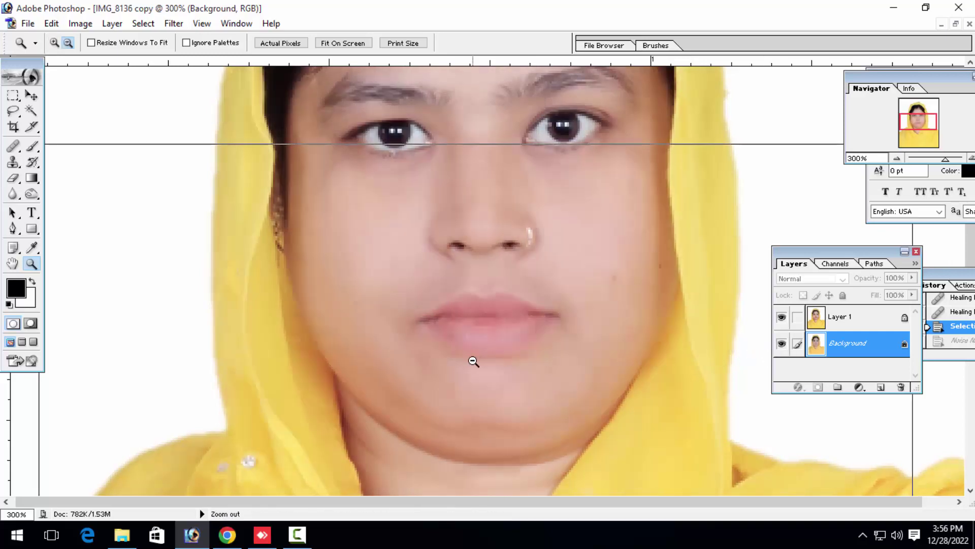
{"action": "left_click", "coordinate": [474, 359], "text": "alt"}
Step: Open Levels and cancel it without changes
{"action": "left_click", "coordinate": [518, 319]}
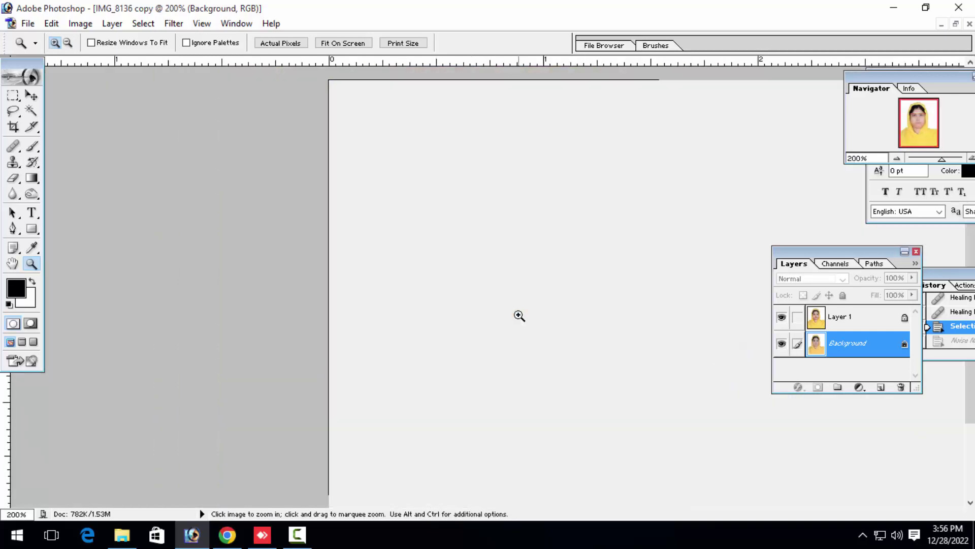
{"action": "key", "text": "ctrl+l"}
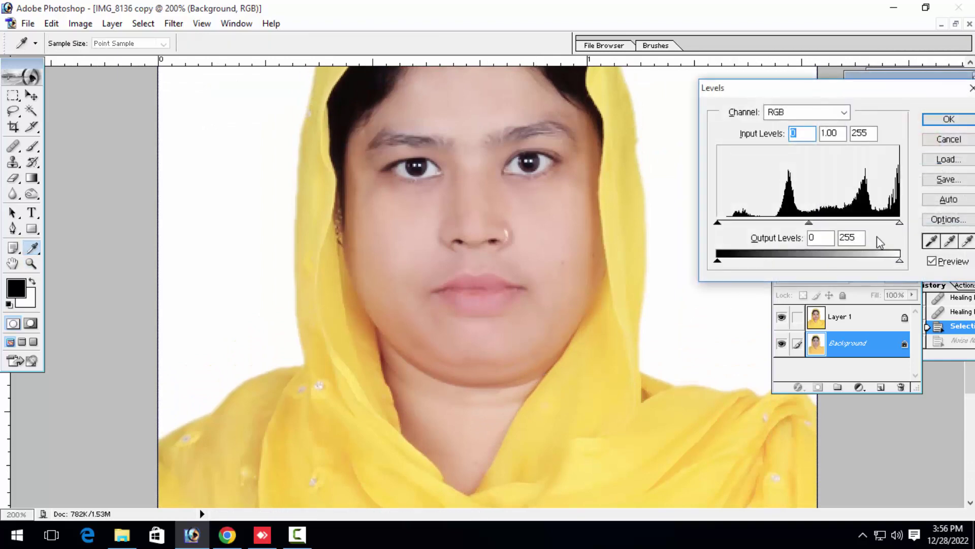
{"action": "left_click", "coordinate": [948, 139]}
{"action": "left_click_drag", "start_coordinate": [445, 173], "coordinate": [446, 257]}
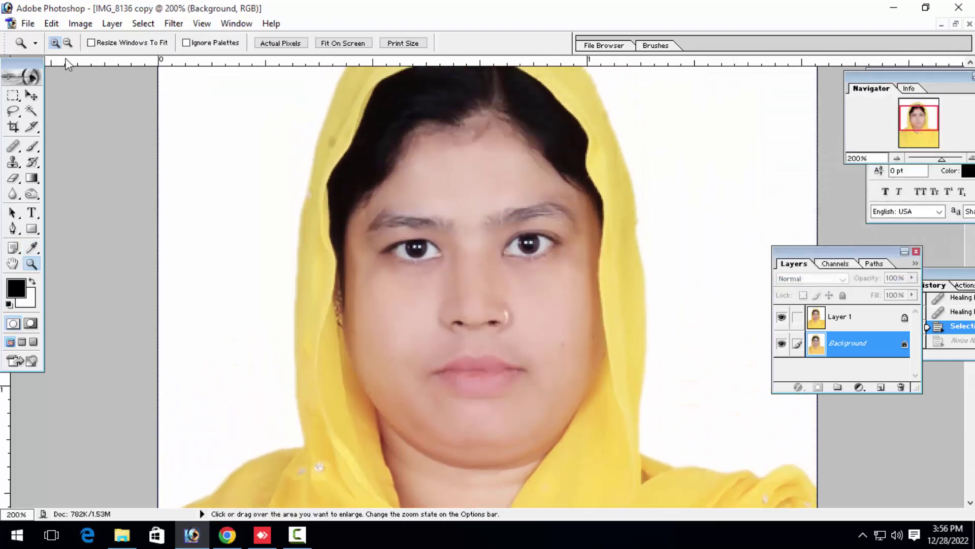
Step: Apply Selective Color deepening Blacks and raising Whites Black to +39
{"action": "left_click", "coordinate": [76, 25]}
{"action": "mouse_move", "coordinate": [113, 60]}
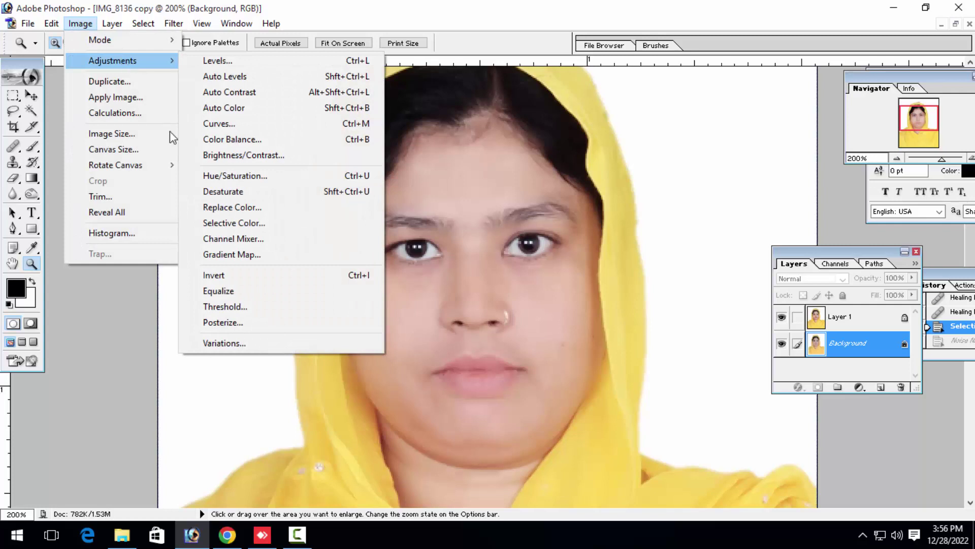
{"action": "left_click", "coordinate": [239, 223]}
{"action": "left_click", "coordinate": [688, 140]}
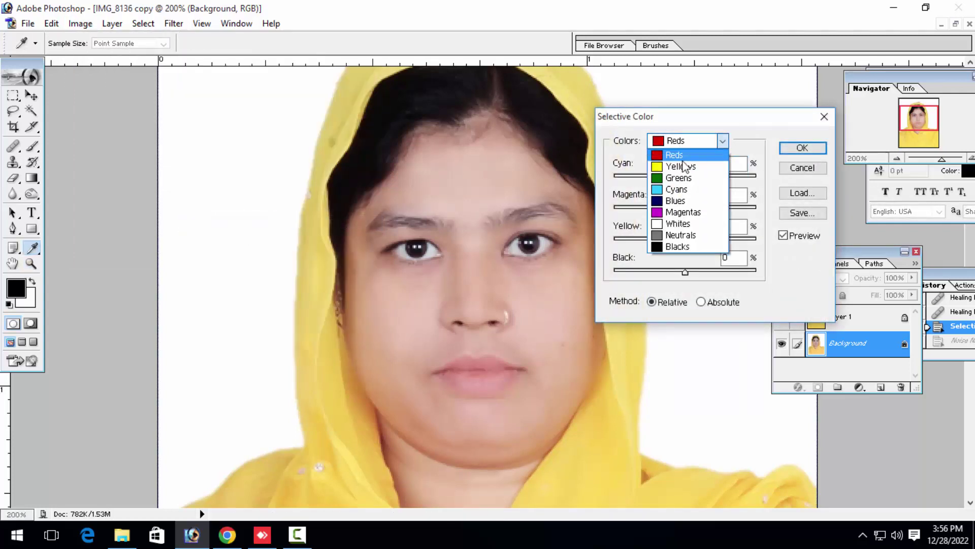
{"action": "left_click", "coordinate": [686, 246]}
{"action": "left_click_drag", "start_coordinate": [690, 271], "coordinate": [703, 273]}
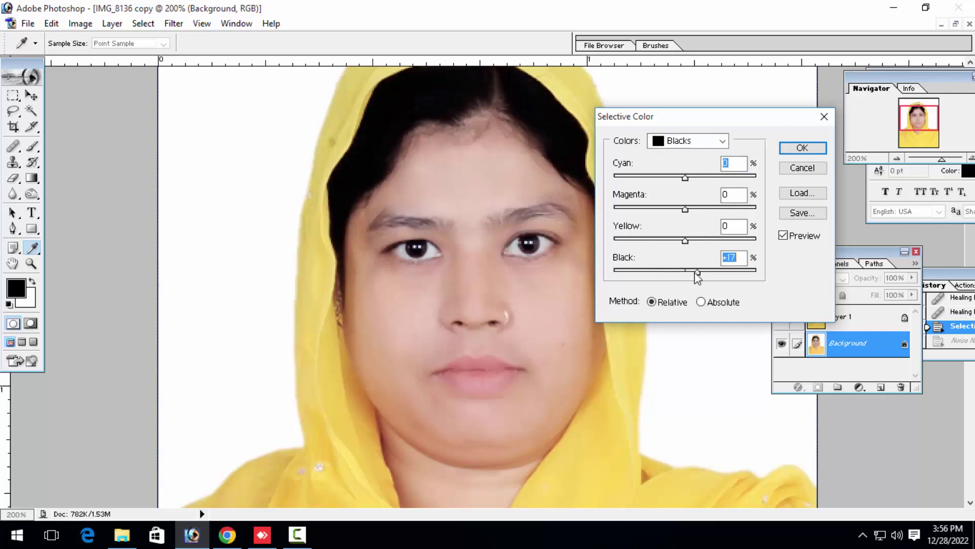
{"action": "left_click", "coordinate": [660, 145]}
{"action": "left_click", "coordinate": [671, 220]}
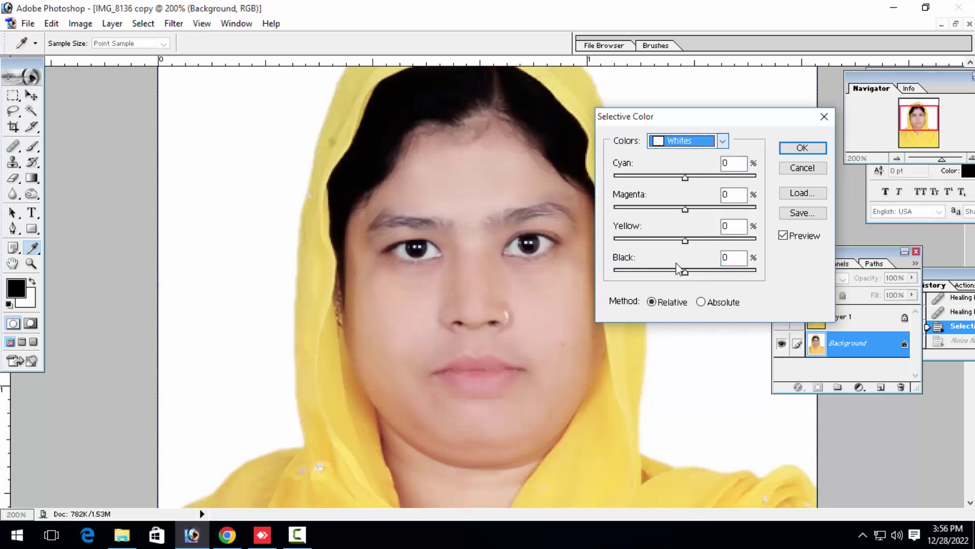
{"action": "left_click", "coordinate": [694, 272]}
{"action": "left_click_drag", "start_coordinate": [697, 277], "coordinate": [715, 275]}
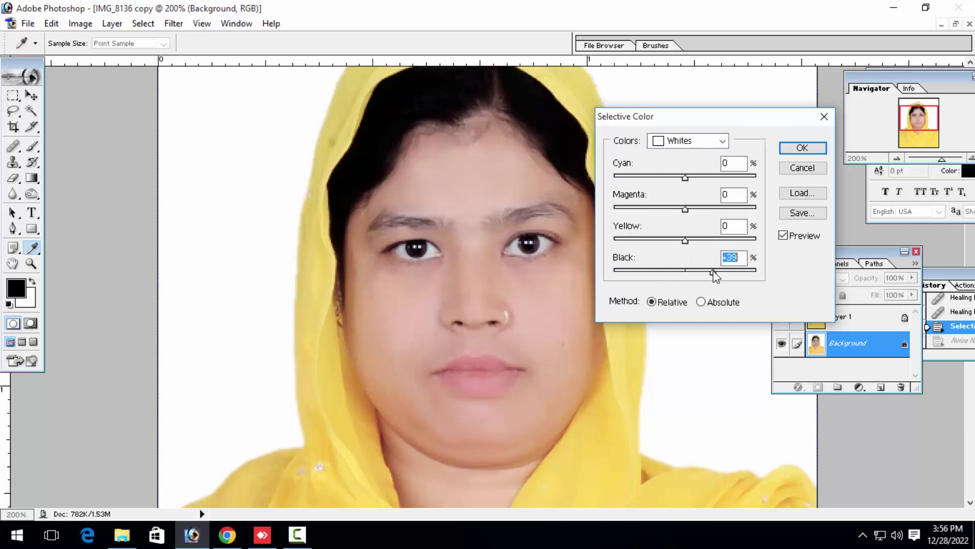
{"action": "key", "text": "Return"}
Step: Merge Layer 1 into the Background and zoom out to the whole photo
{"action": "key", "text": "z"}
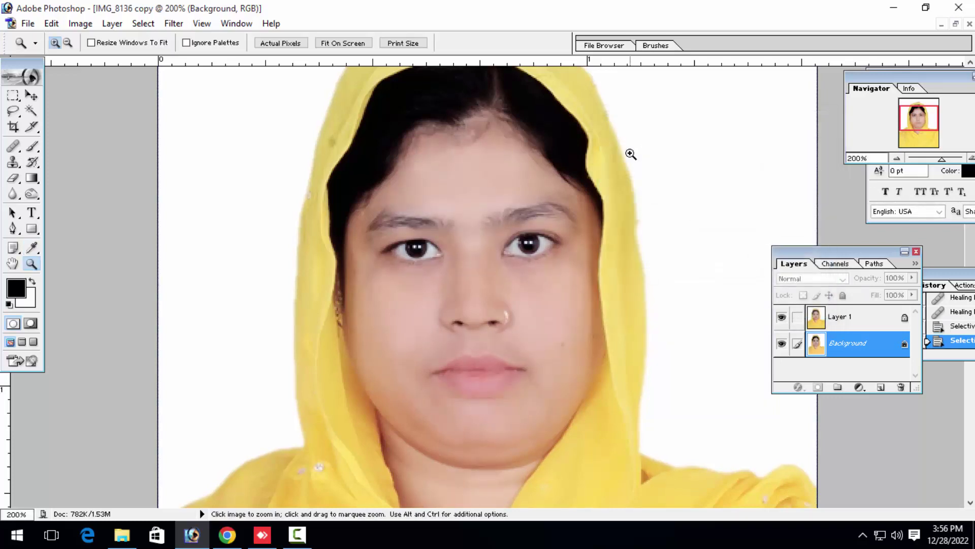
{"action": "key", "text": "ctrl+minus"}
{"action": "key", "text": "ctrl+minus"}
{"action": "key", "text": "ctrl+plus"}
{"action": "key", "text": "ctrl+plus"}
{"action": "key", "text": "ctrl+shift+e"}
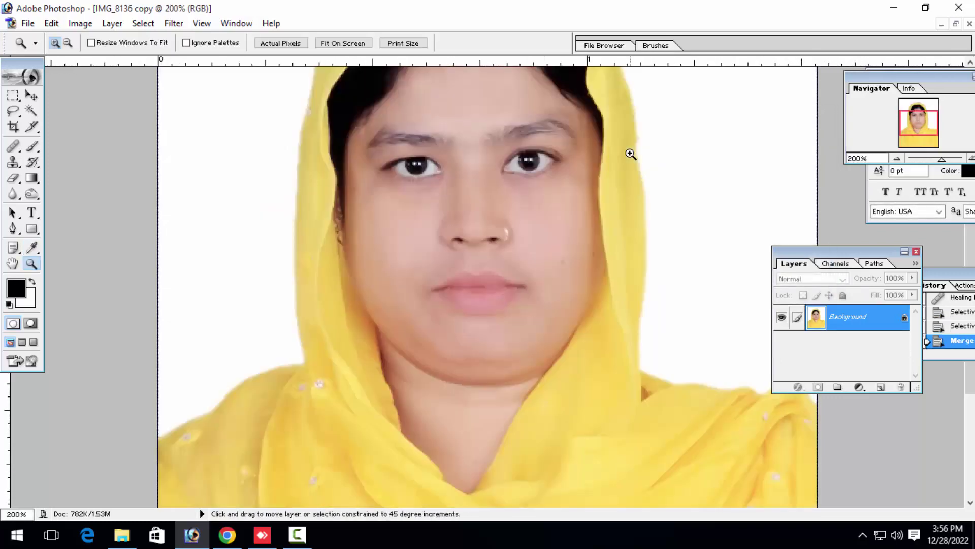
{"action": "key", "text": "ctrl+minus"}
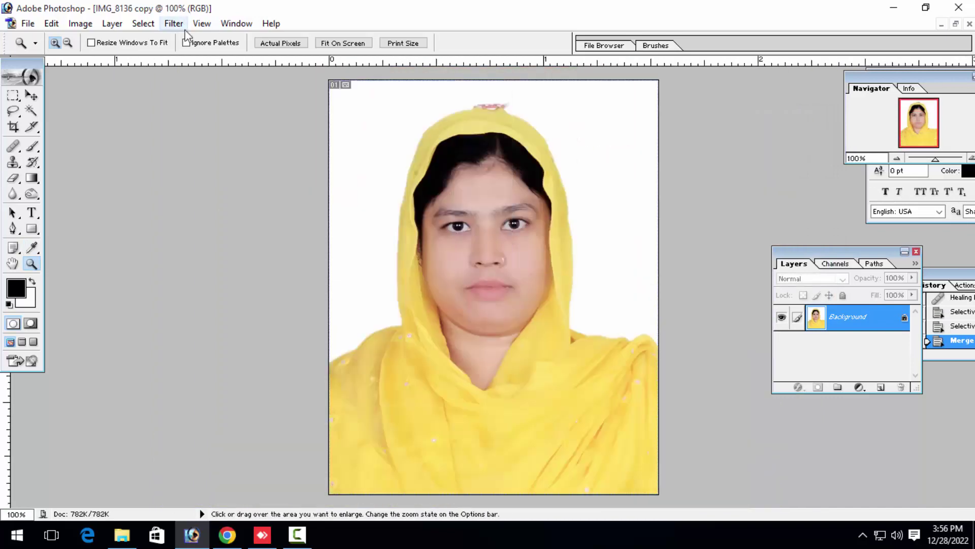
Step: Apply PictureCode Noise Ninja with its auto profile, then zoom in and out to check the face
{"action": "left_click", "coordinate": [176, 24]}
{"action": "mouse_move", "coordinate": [207, 448]}
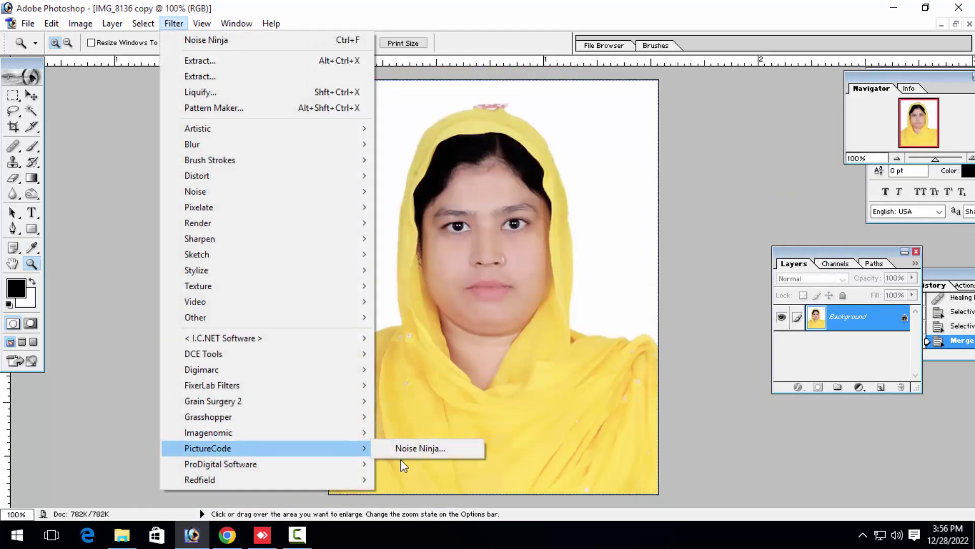
{"action": "left_click", "coordinate": [404, 465]}
{"action": "left_click", "coordinate": [173, 23]}
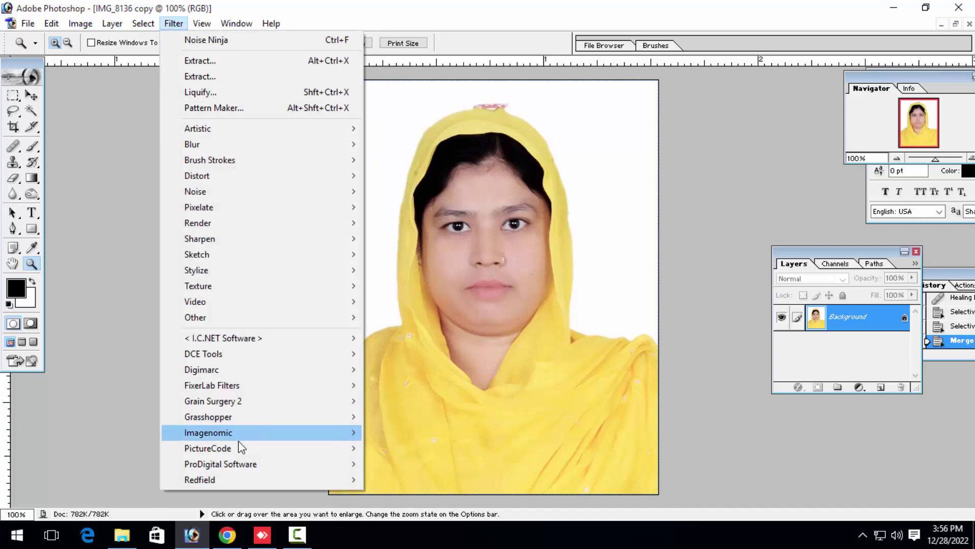
{"action": "left_click", "coordinate": [447, 453]}
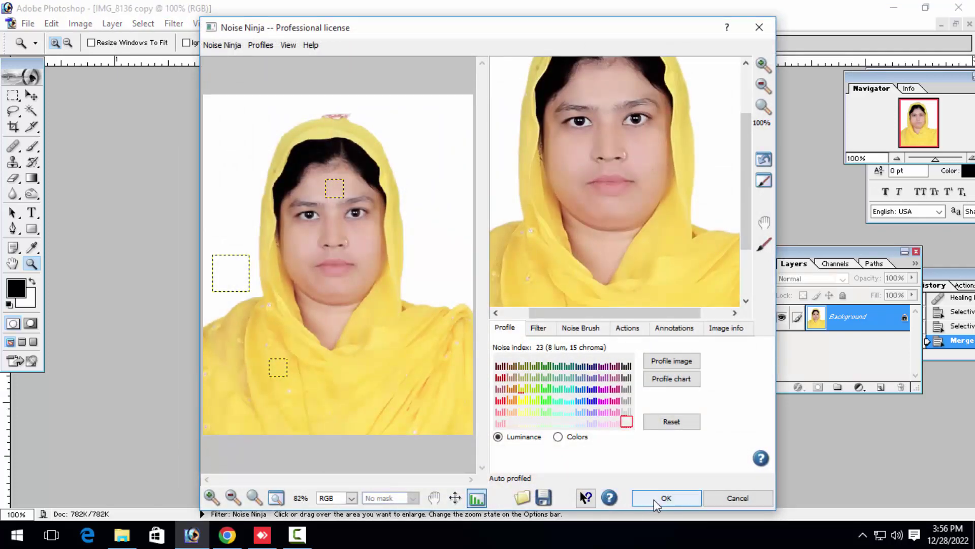
{"action": "left_click", "coordinate": [655, 498]}
{"action": "left_click", "coordinate": [463, 323]}
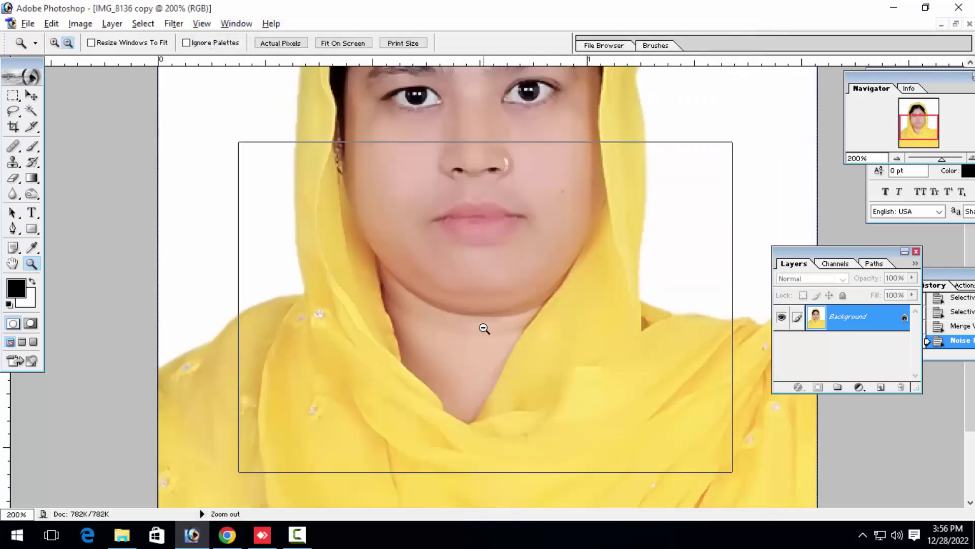
{"action": "left_click", "coordinate": [484, 329]}
Step: Magic-wand select the yellow scarf and hood at Tolerance 50, then feather the selection
{"action": "key", "text": "w"}
{"action": "left_click", "coordinate": [533, 429]}
{"action": "left_click", "coordinate": [414, 428], "text": "shift"}
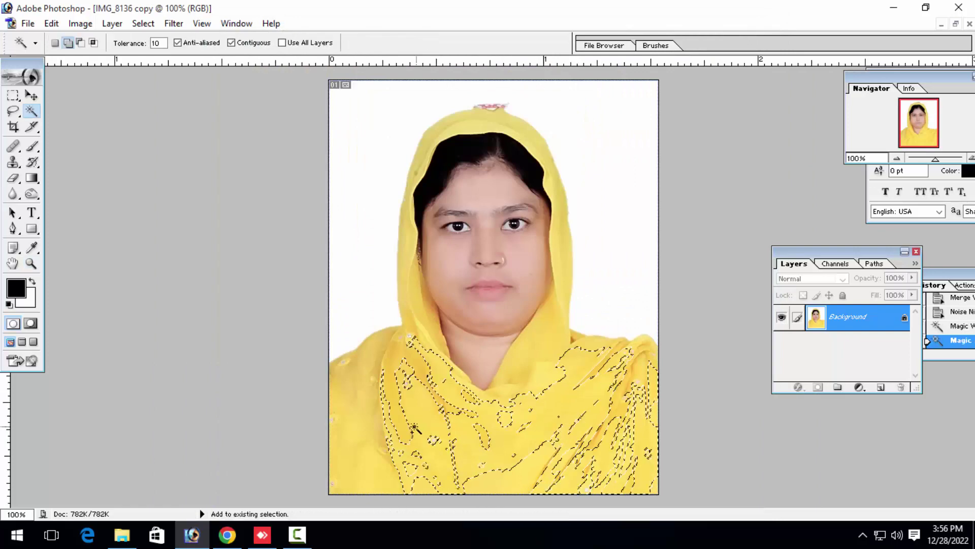
{"action": "left_click", "coordinate": [363, 401], "text": "shift"}
{"action": "left_click", "coordinate": [589, 373], "text": "shift"}
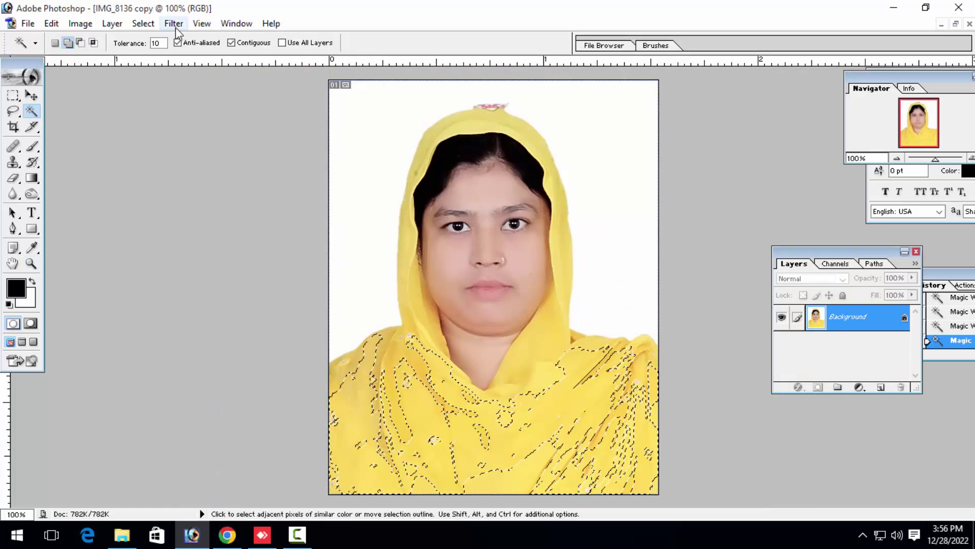
{"action": "double_click", "coordinate": [158, 43]}
{"action": "type", "text": "50"}
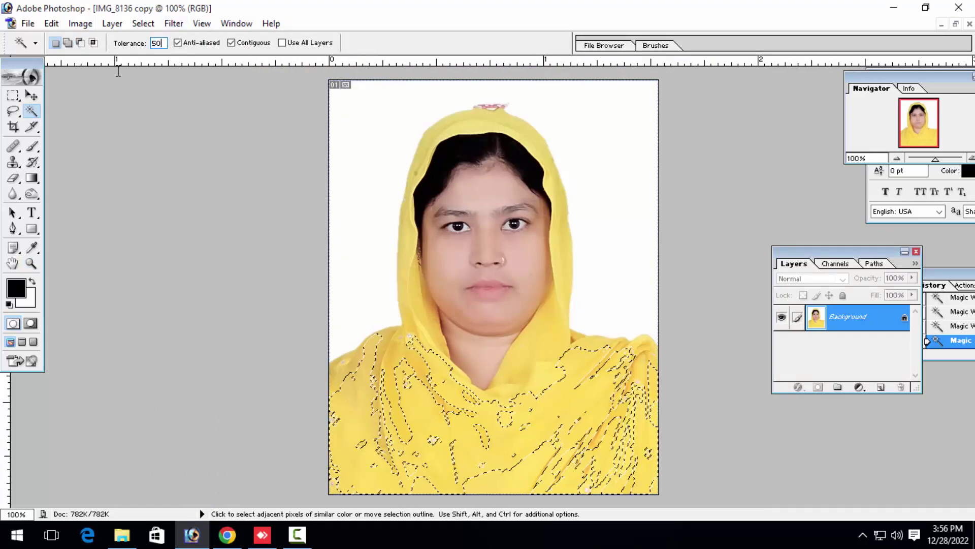
{"action": "left_click", "coordinate": [495, 124], "text": "shift"}
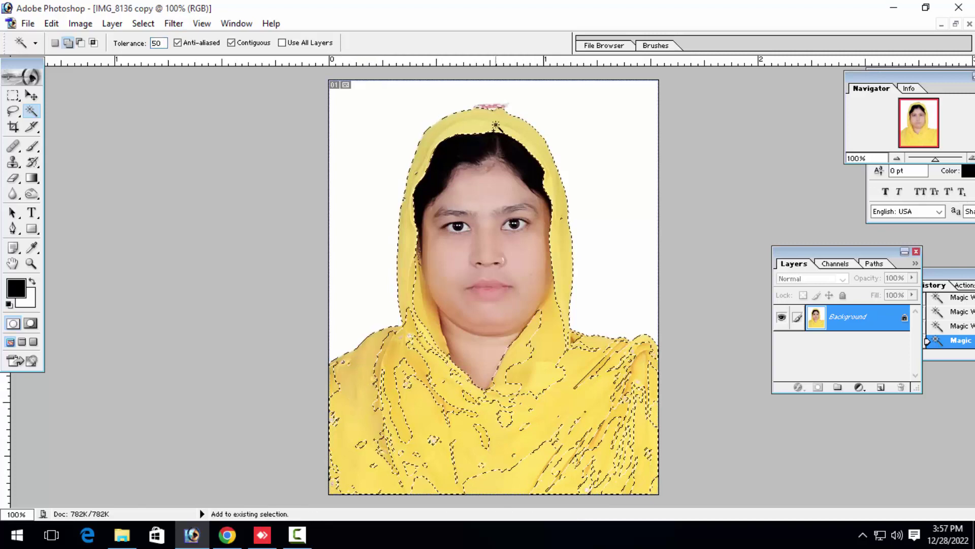
{"action": "left_click", "coordinate": [393, 371]}
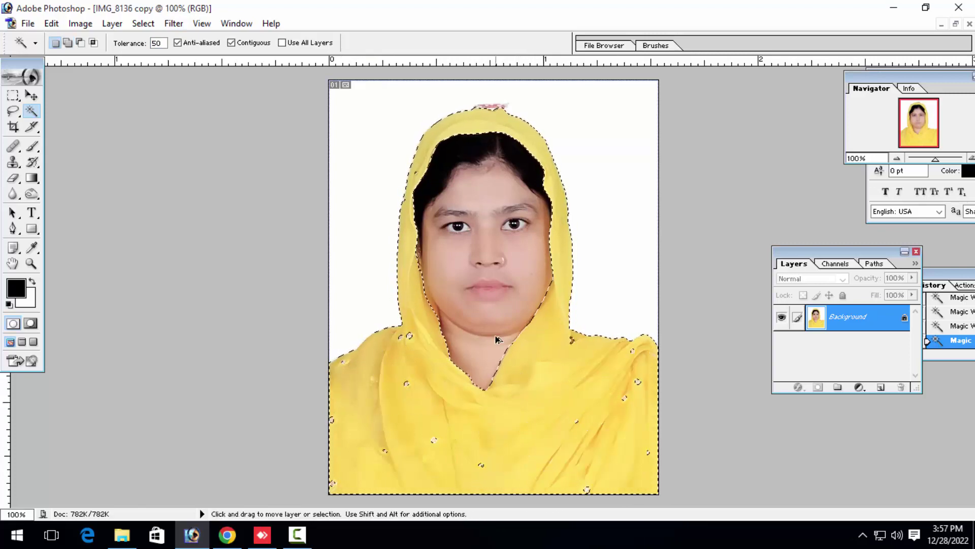
{"action": "key", "text": "ctrl+alt+d"}
{"action": "key", "text": "Return"}
Step: Add the lower-left scarf and left-shoulder gaps with rectangular marquees, then feather again
{"action": "key", "text": "m"}
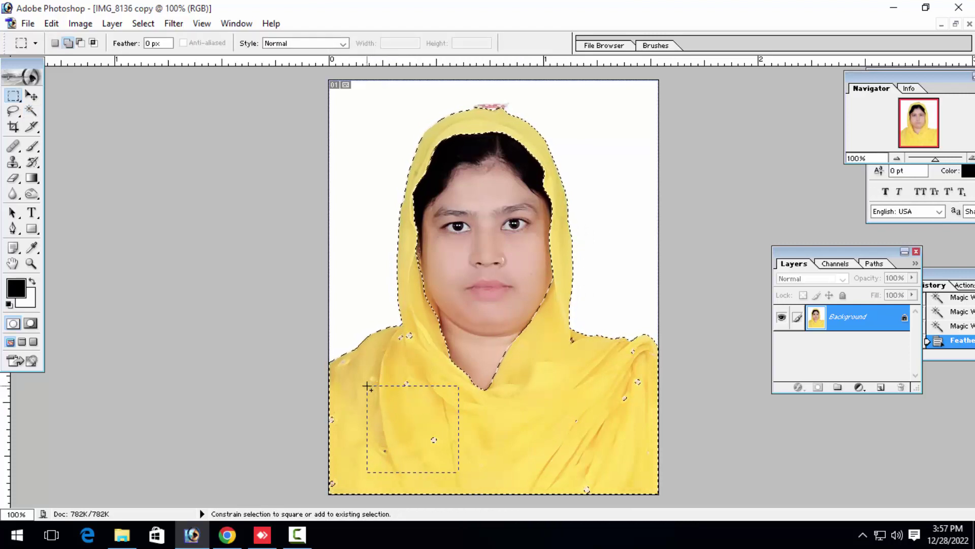
{"action": "left_click_drag", "start_coordinate": [385, 492], "coordinate": [232, 396]}
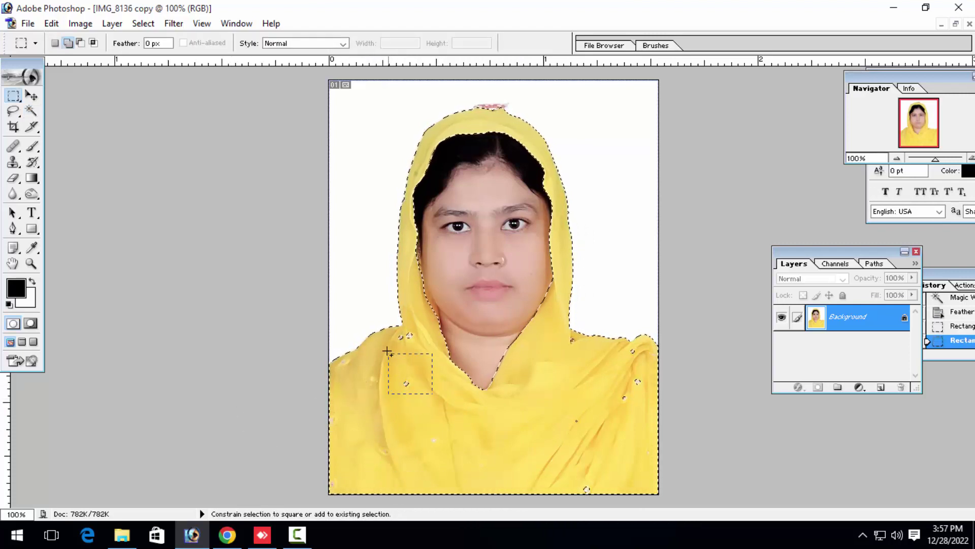
{"action": "left_click_drag", "start_coordinate": [386, 335], "coordinate": [385, 332]}
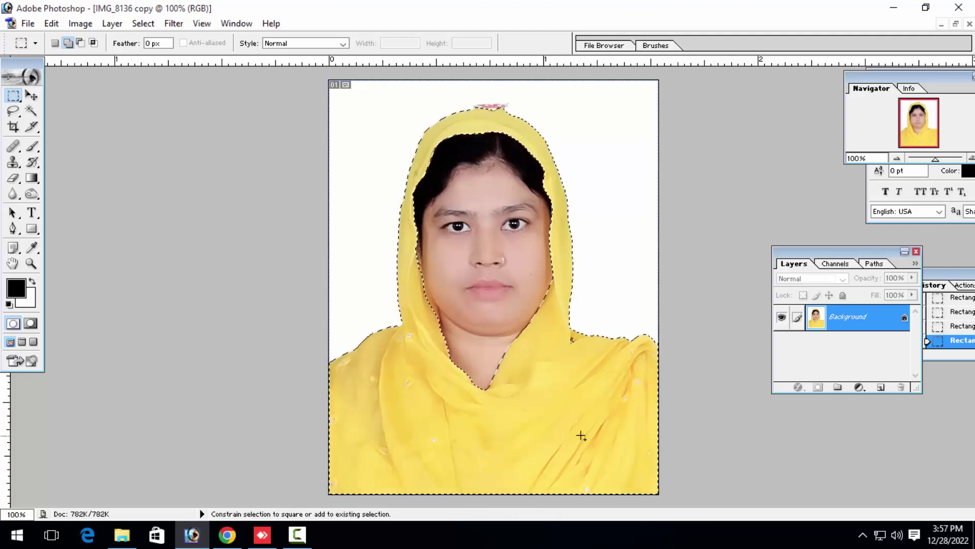
{"action": "key", "text": "ctrl+alt+d"}
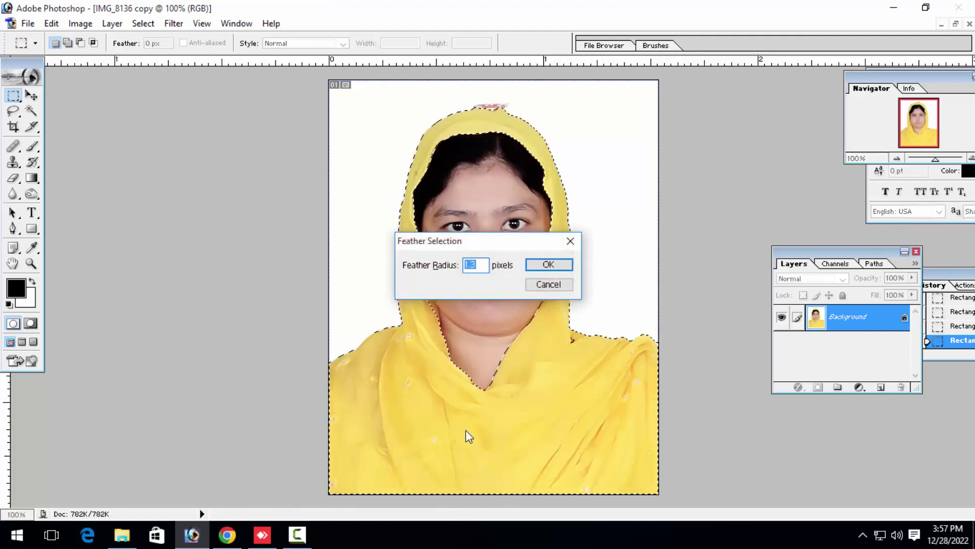
{"action": "key", "text": "Return"}
{"action": "left_click", "coordinate": [77, 24]}
{"action": "mouse_move", "coordinate": [112, 60]}
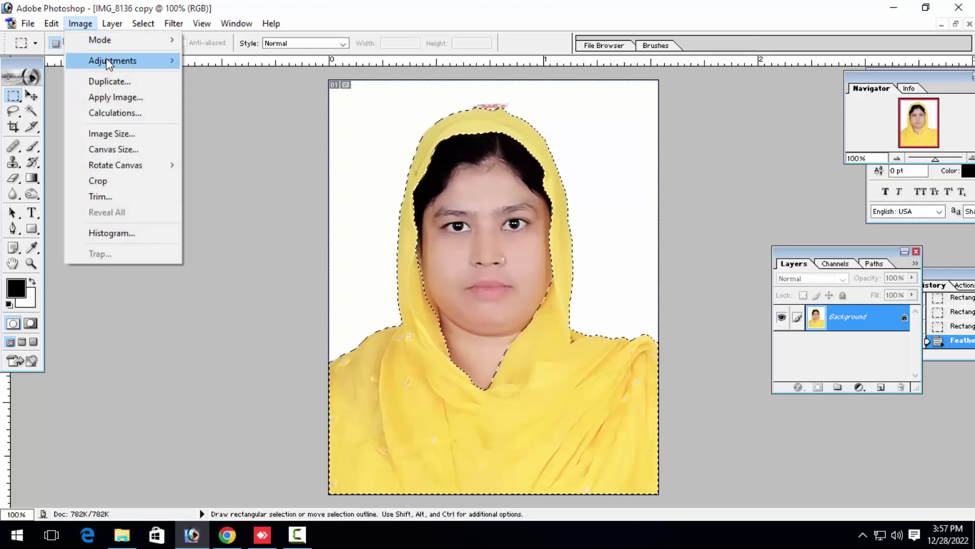
Step: Set Selective Color Yellows to Yellow +46, Magenta -25, Black +69, then deselect
{"action": "left_click", "coordinate": [233, 222]}
{"action": "left_click", "coordinate": [721, 141]}
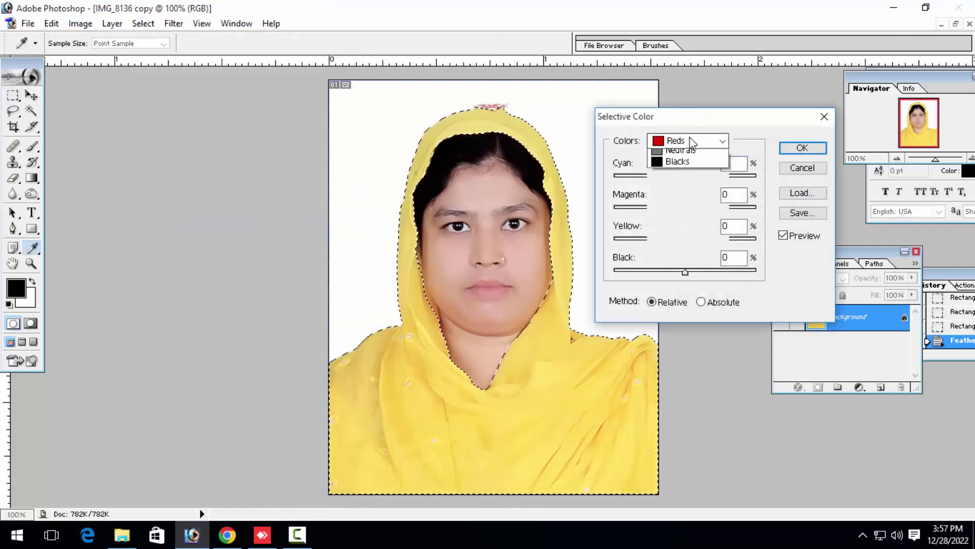
{"action": "left_click", "coordinate": [689, 168]}
{"action": "left_click_drag", "start_coordinate": [685, 272], "coordinate": [734, 272]}
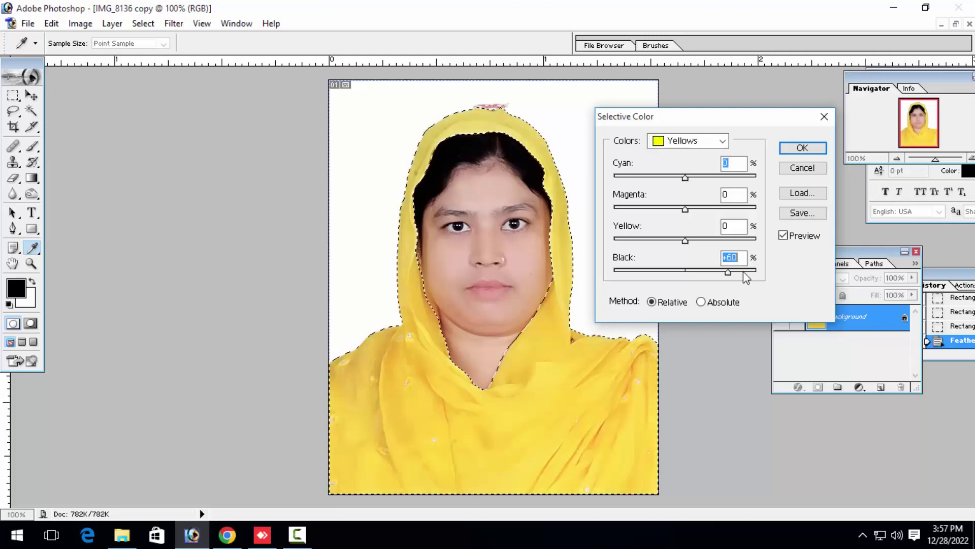
{"action": "left_click_drag", "start_coordinate": [686, 239], "coordinate": [731, 240]}
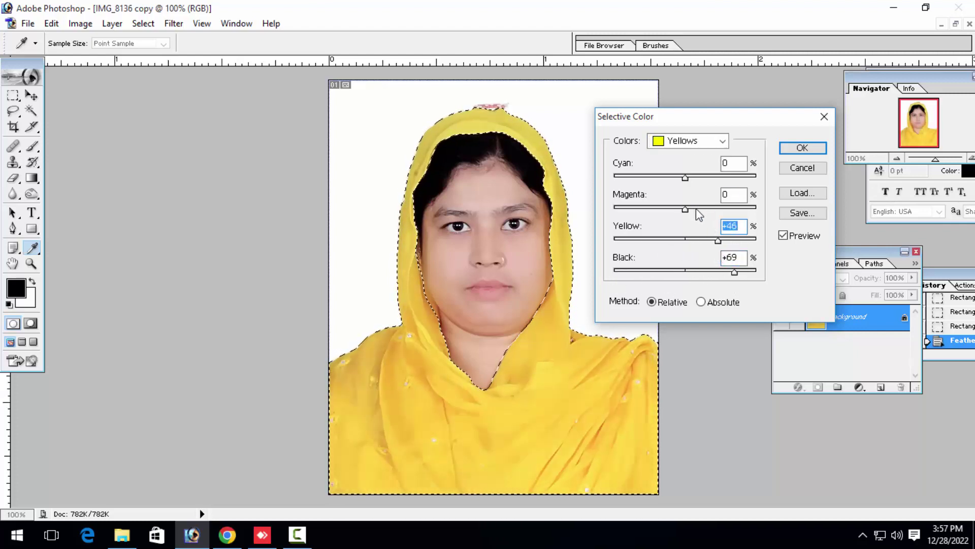
{"action": "left_click_drag", "start_coordinate": [696, 210], "coordinate": [666, 218]}
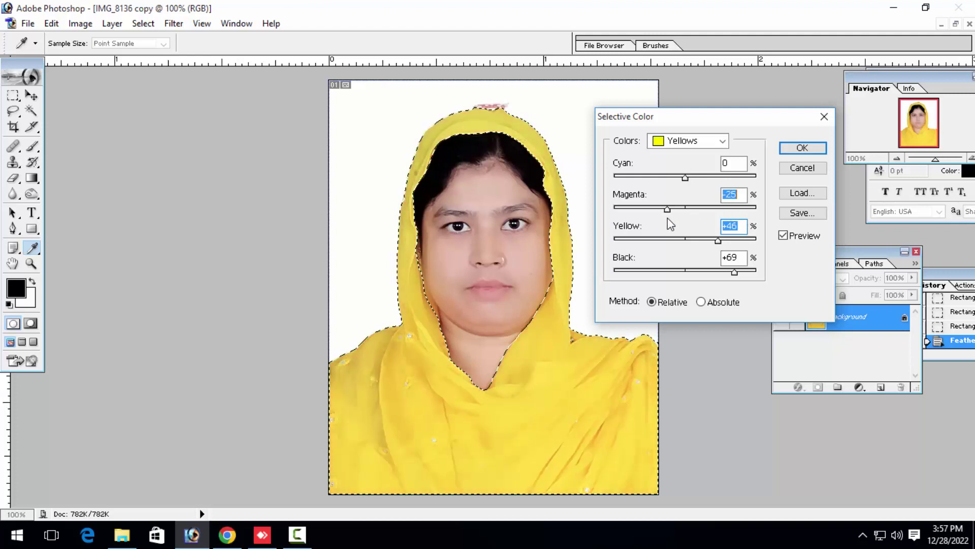
{"action": "left_click_drag", "start_coordinate": [685, 177], "coordinate": [681, 178]}
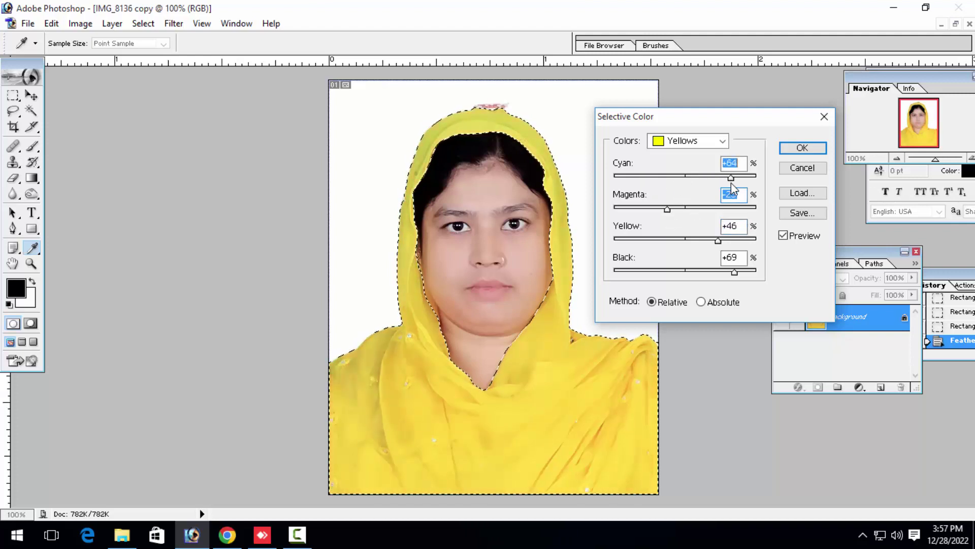
{"action": "key", "text": "Return"}
{"action": "key", "text": "m"}
{"action": "key", "text": "ctrl+d"}
{"action": "key", "text": "ctrl+minus"}
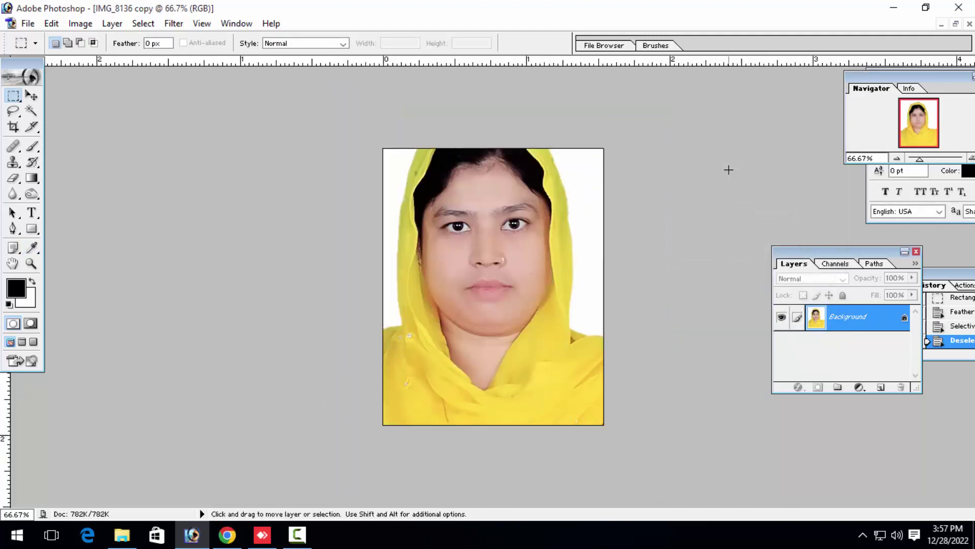
{"action": "key", "text": "ctrl+plus"}
{"action": "key", "text": "ctrl+plus"}
{"action": "key", "text": "ctrl+plus"}
{"action": "key", "text": "ctrl+minus"}
{"action": "key", "text": "ctrl+minus"}
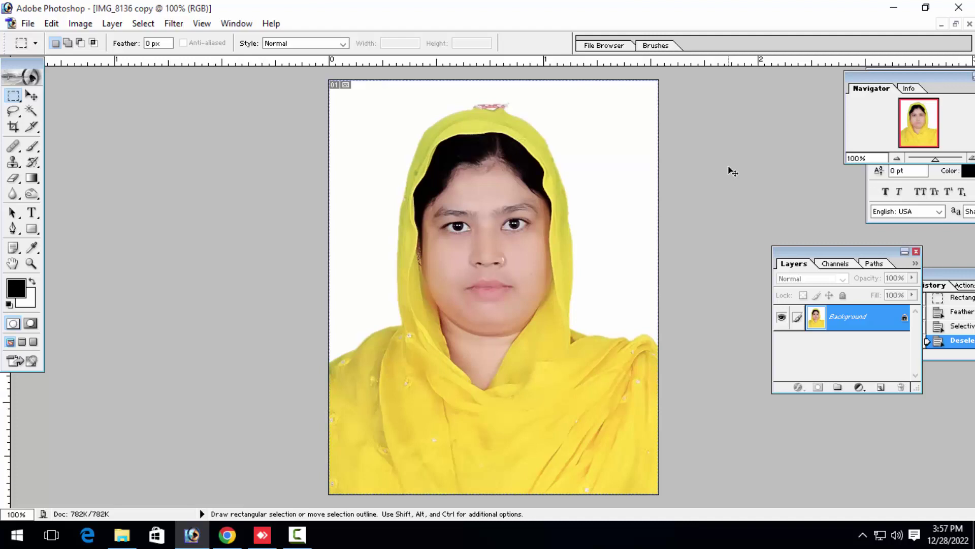
{"action": "key", "text": "z"}
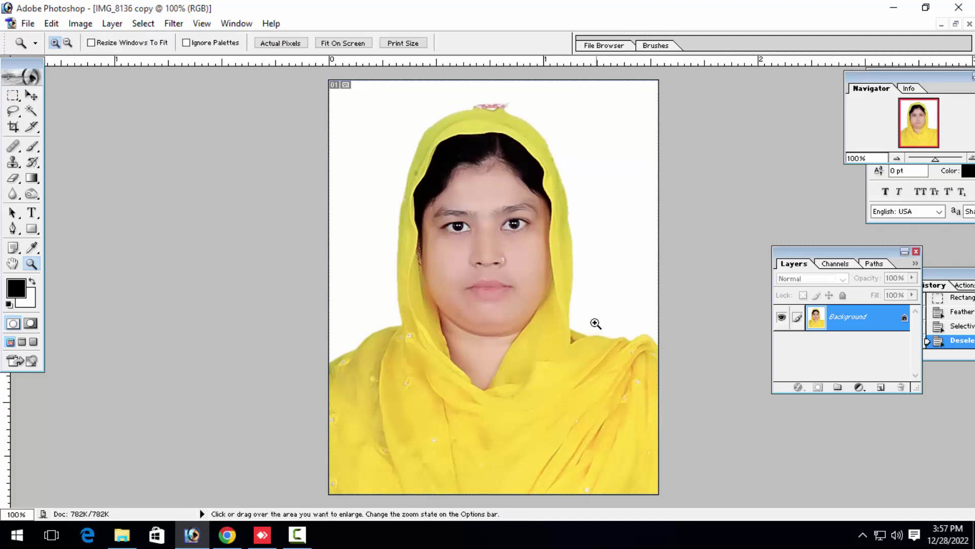